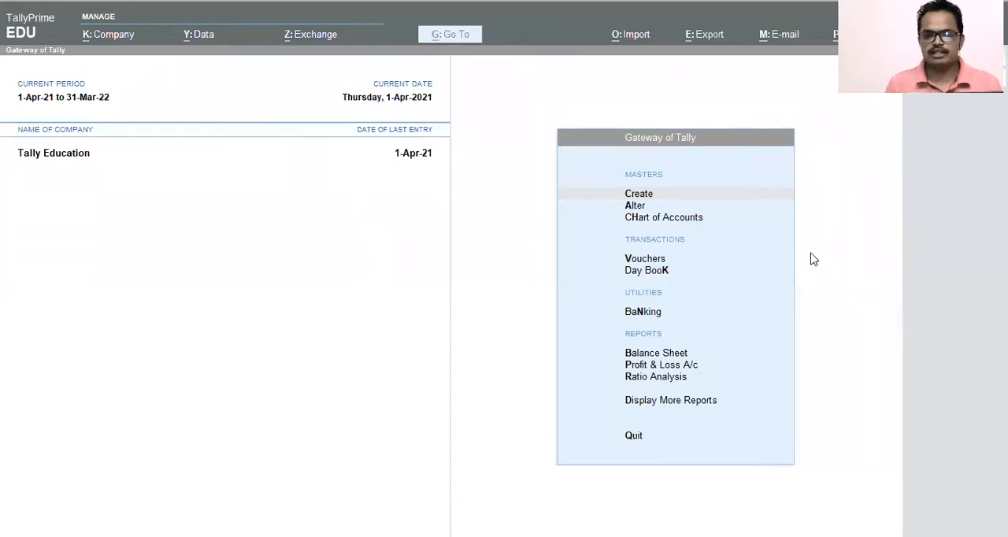
Step: Open master creation for the Tally Education company and choose Ledger as the master type
click(969, 265)
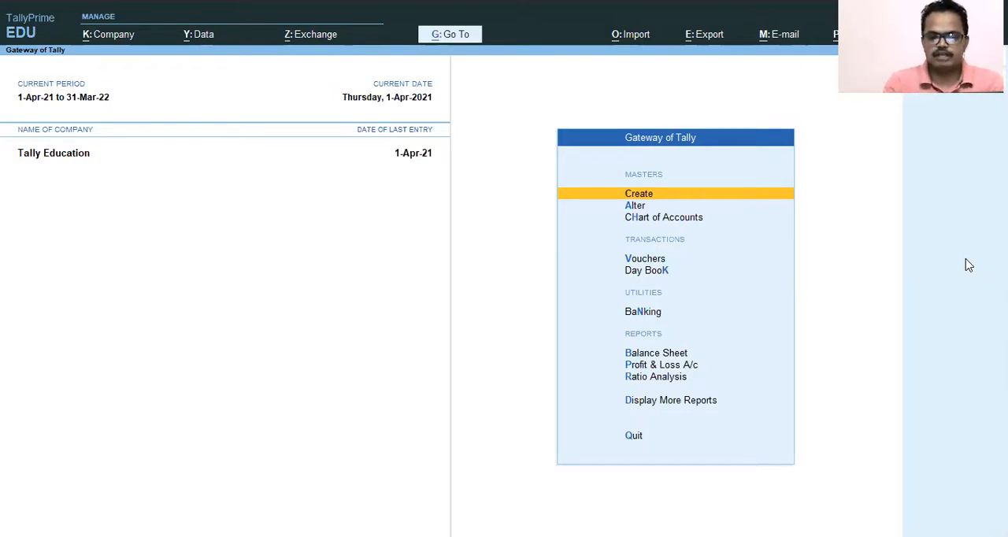
key(Down)
key(Down)
key(Down)
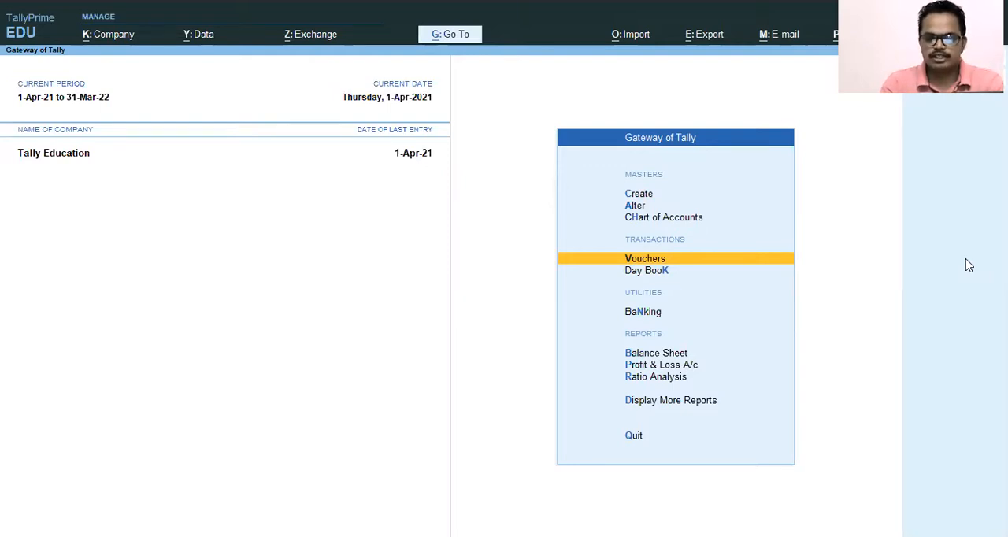
key(Up)
key(Up)
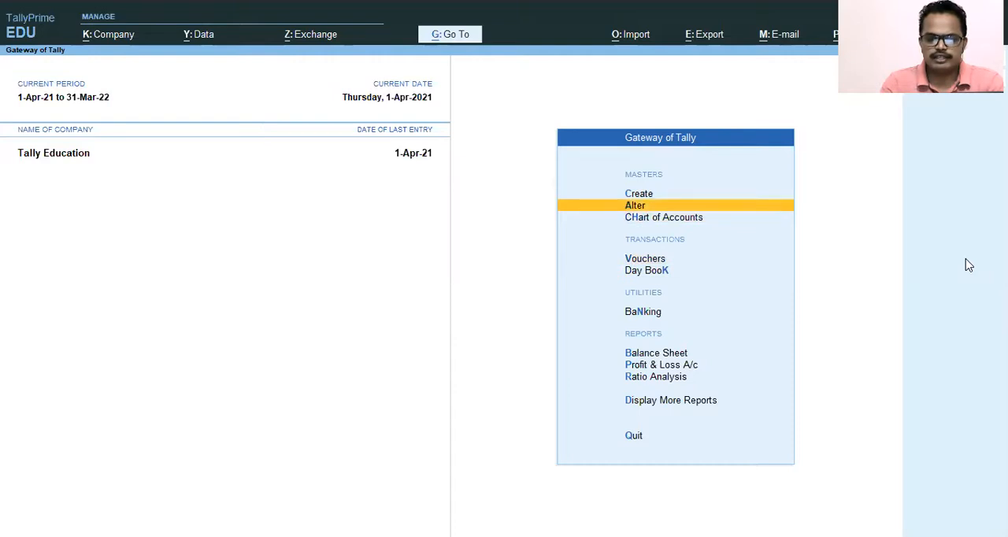
key(Up)
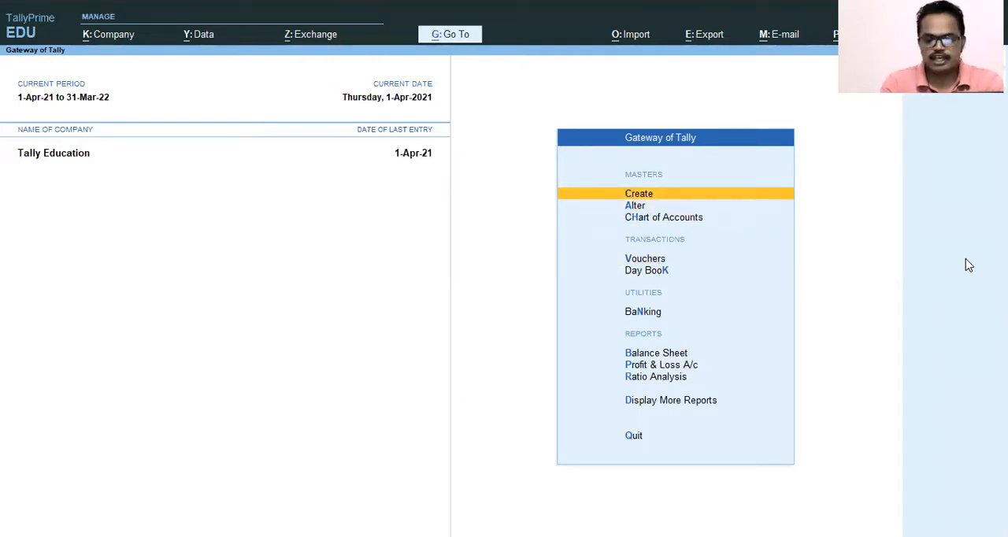
key(Return)
key(Down)
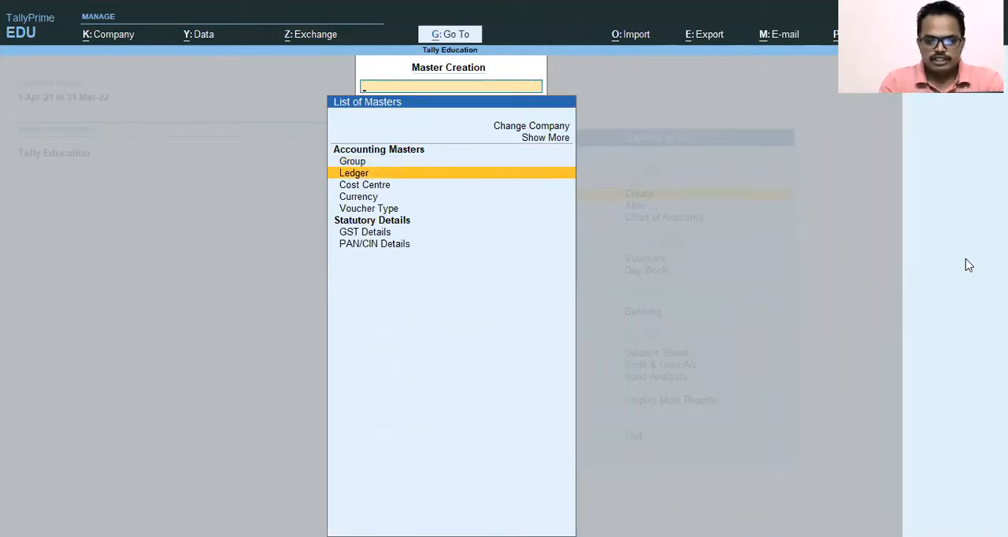
key(Up)
key(Up)
key(Down)
key(Down)
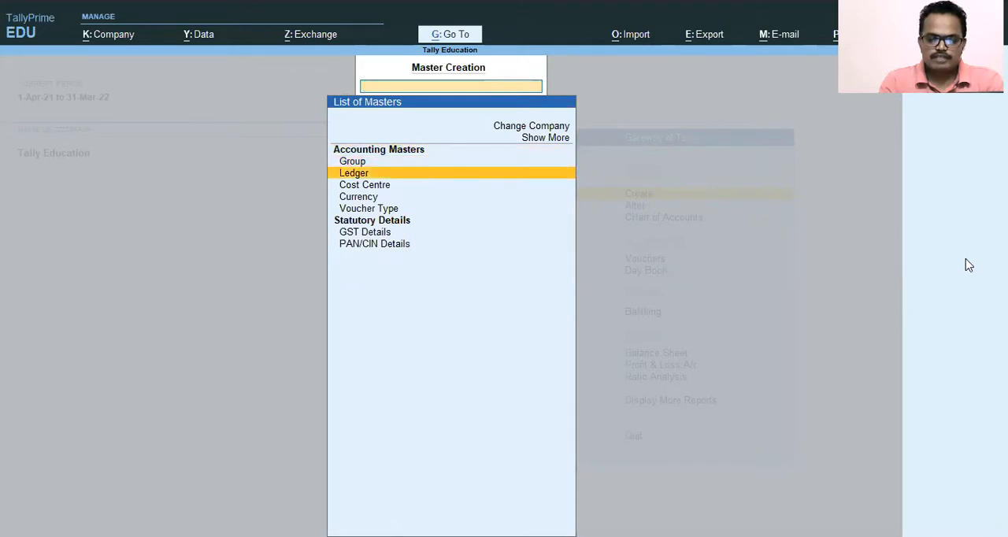
key(Down)
key(Down)
key(Up)
key(Up)
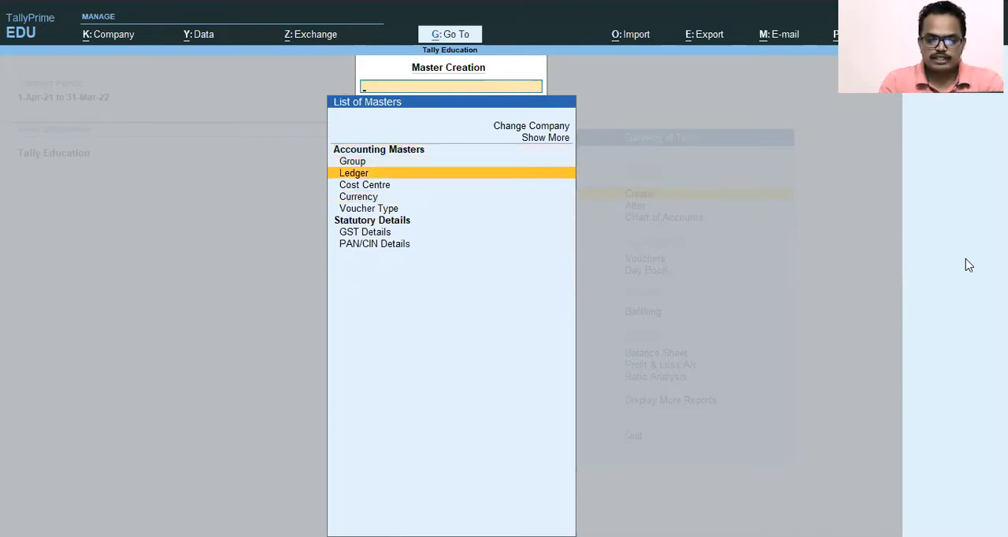
key(Down)
key(Up)
key(Up)
key(Down)
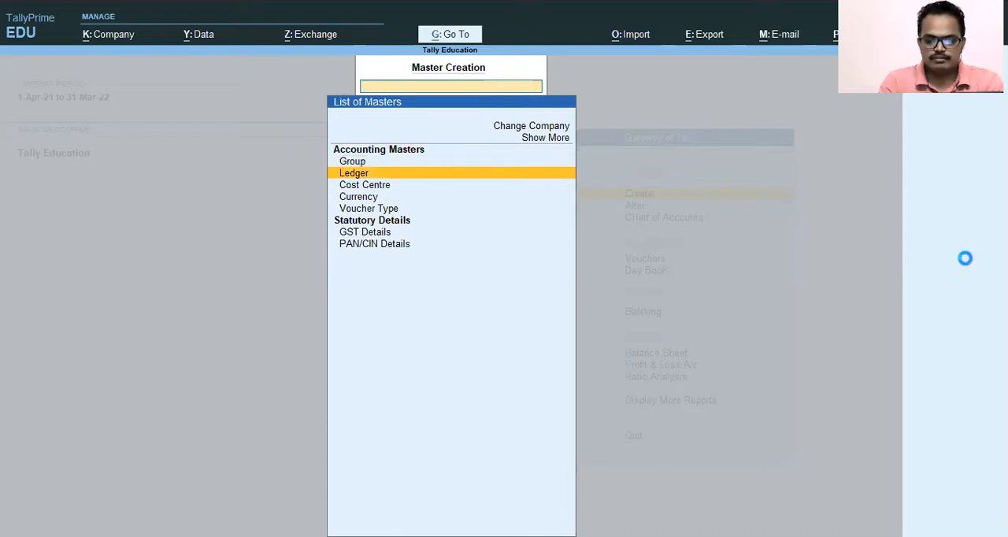
Step: Start a new ledger and name it "Rent on FactorySheed"
key(Return)
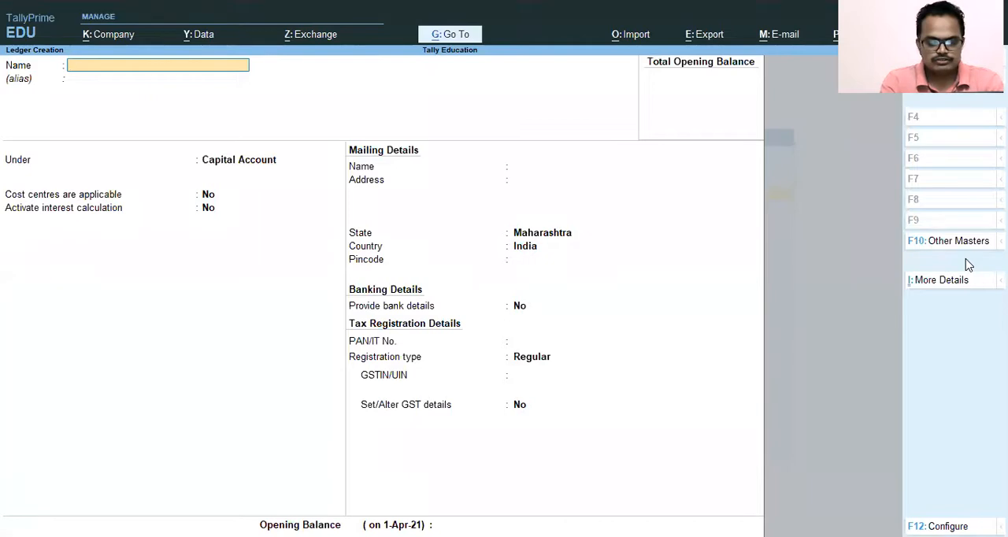
text(Rent)
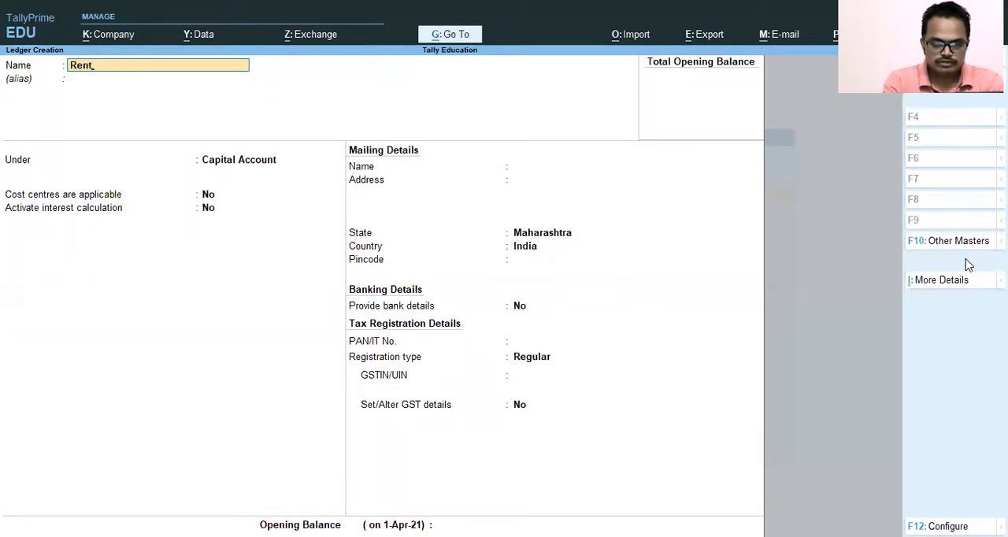
text( on Fac)
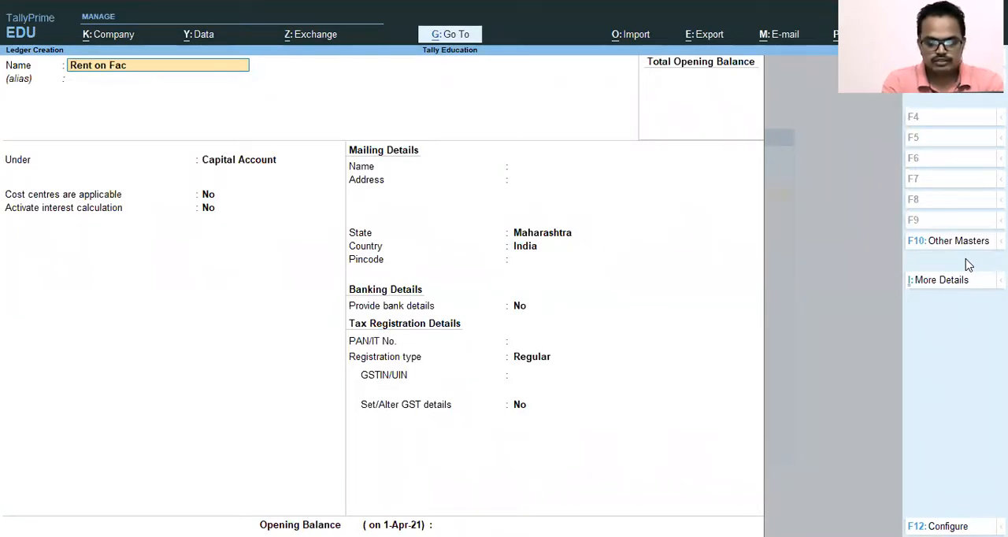
text(toryShee)
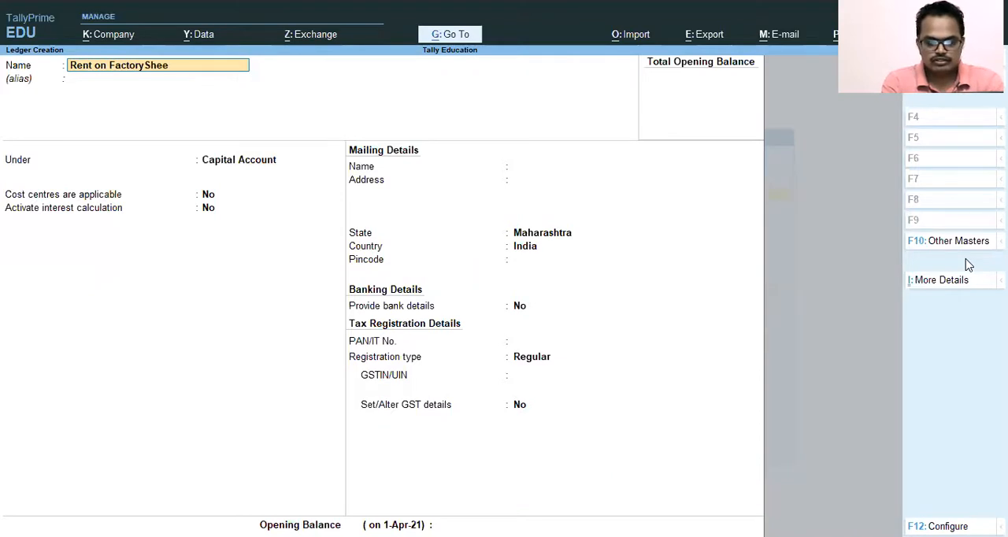
text(t)
key(BackSpace)
key(BackSpace)
key(BackSpace)
key(BackSpace)
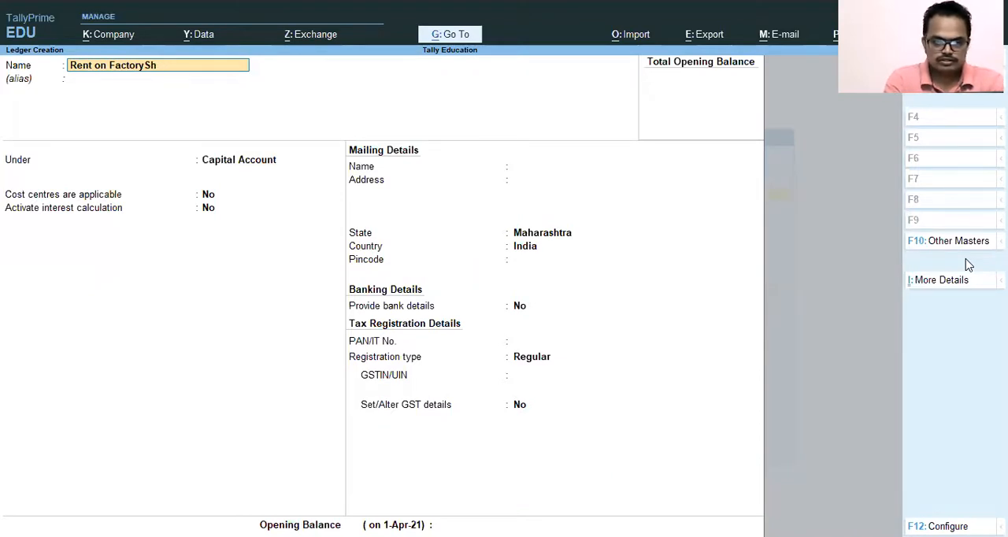
text(eed)
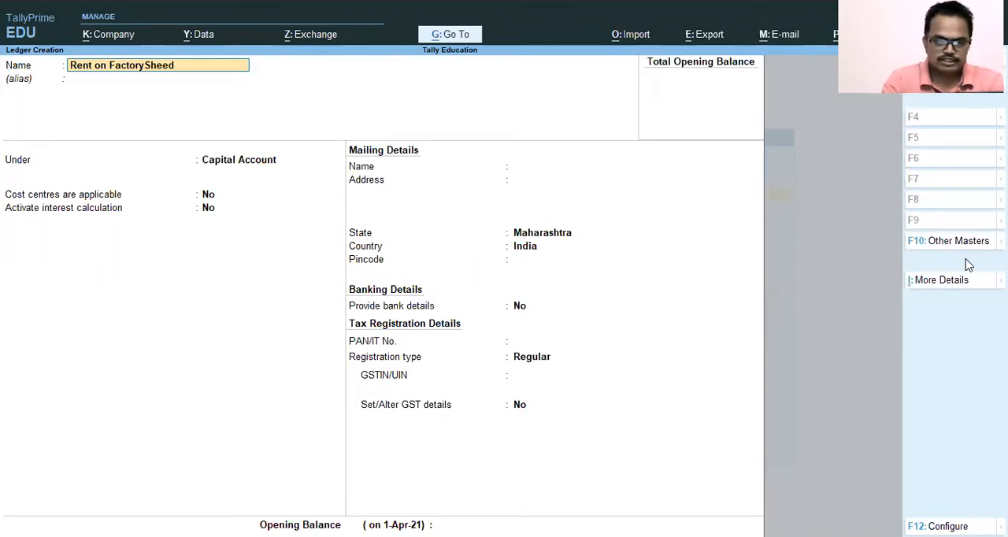
Step: Leave the alias blank and place the rent ledger under the Direct Expenses group
key(Return)
key(Return)
key(Return)
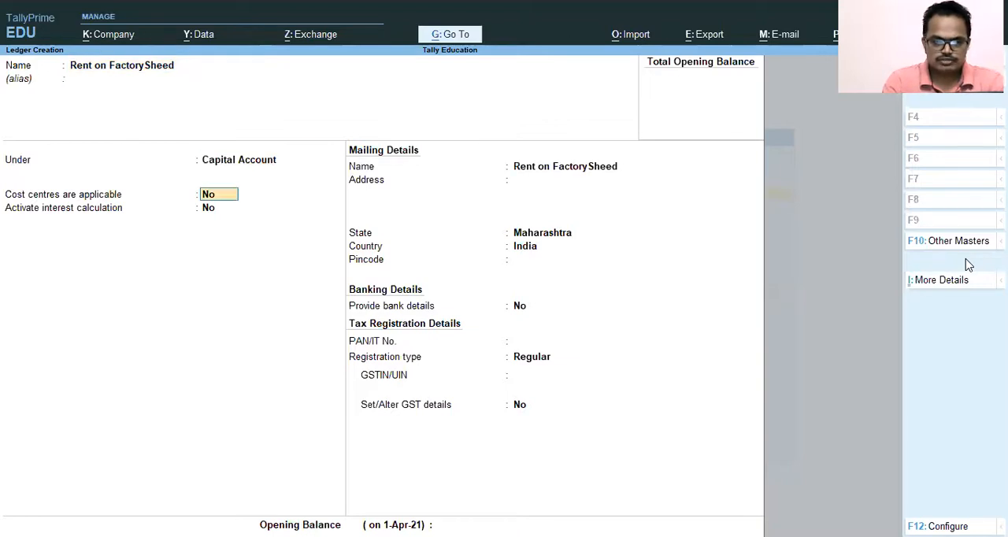
key(BackSpace)
text(di)
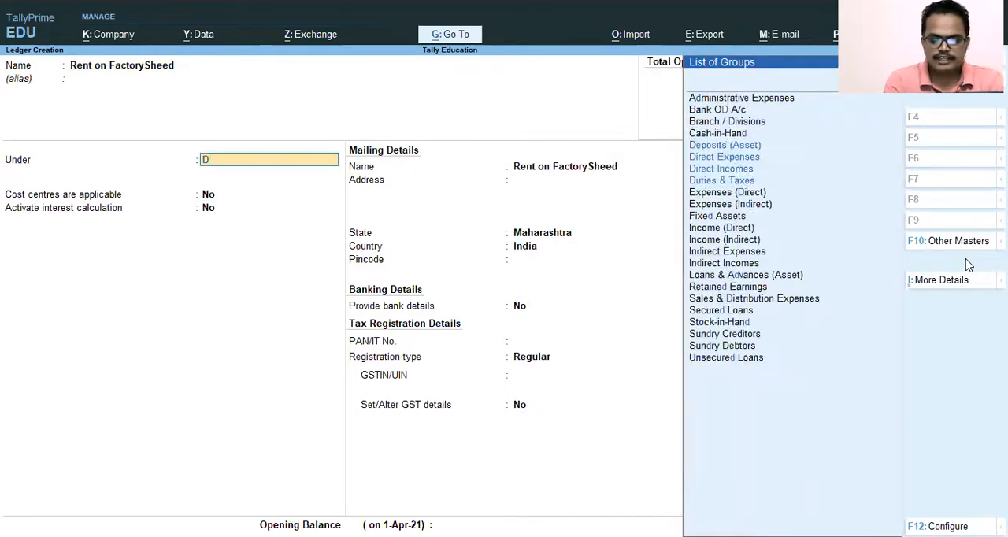
key(Up)
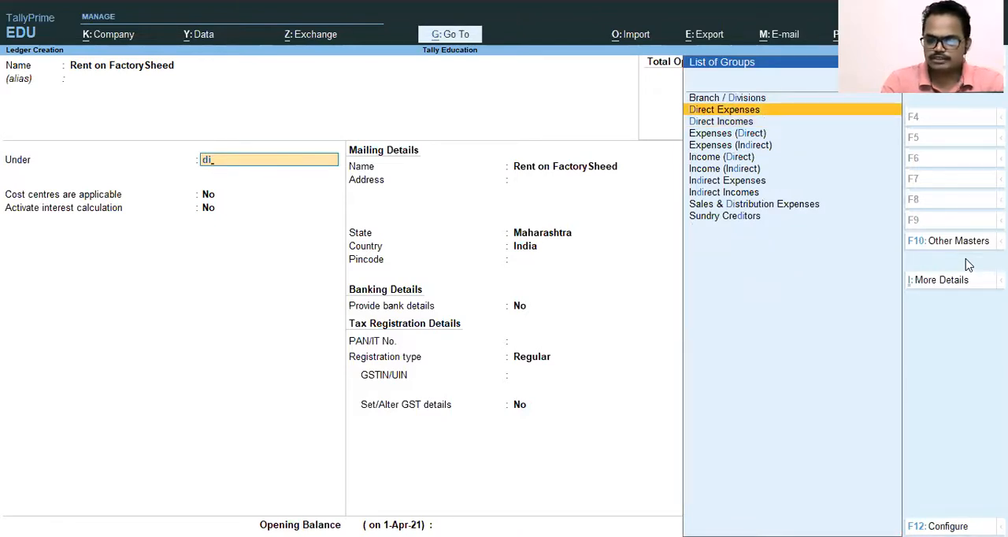
key(Return)
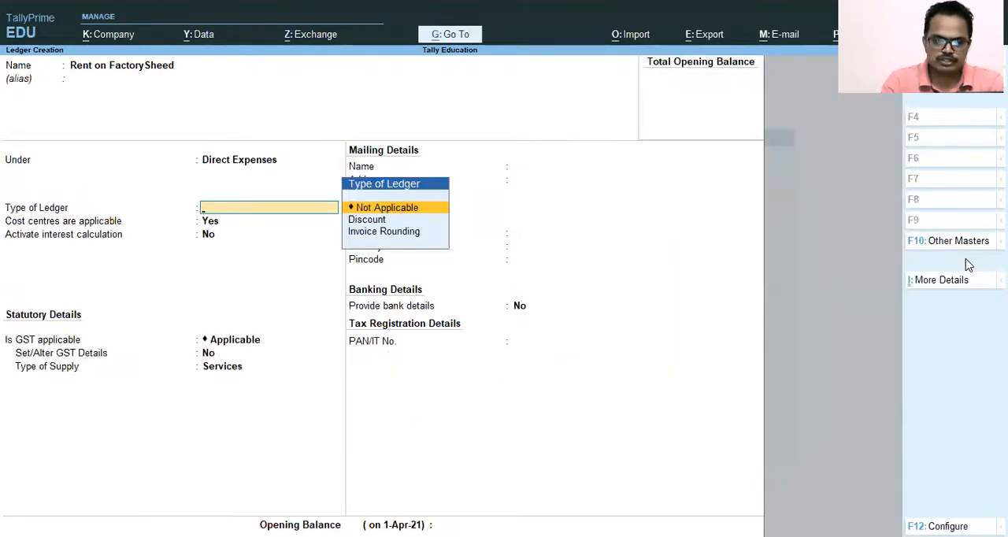
Step: Set the rent ledger's type to Not Applicable and cost centres applicability to No
key(Return)
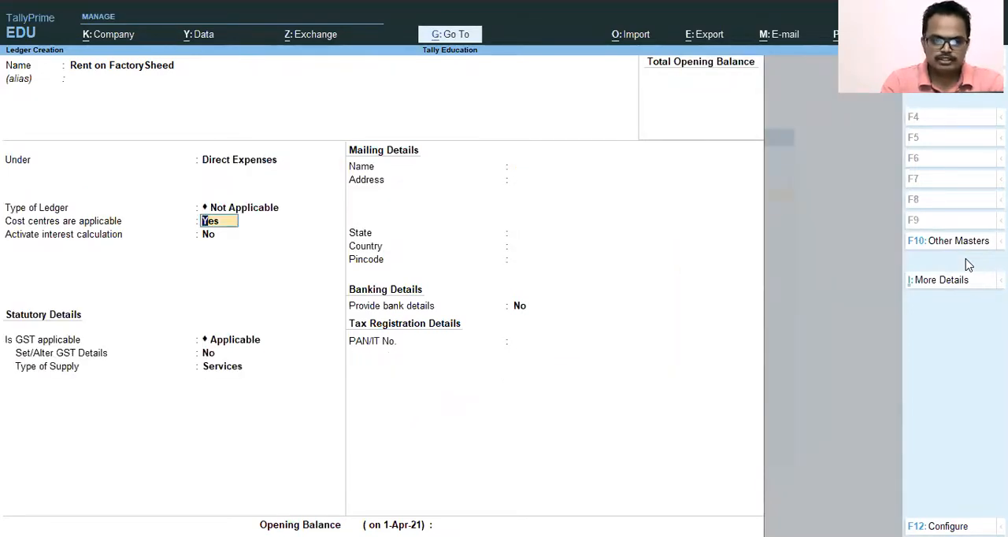
text(n)
key(Return)
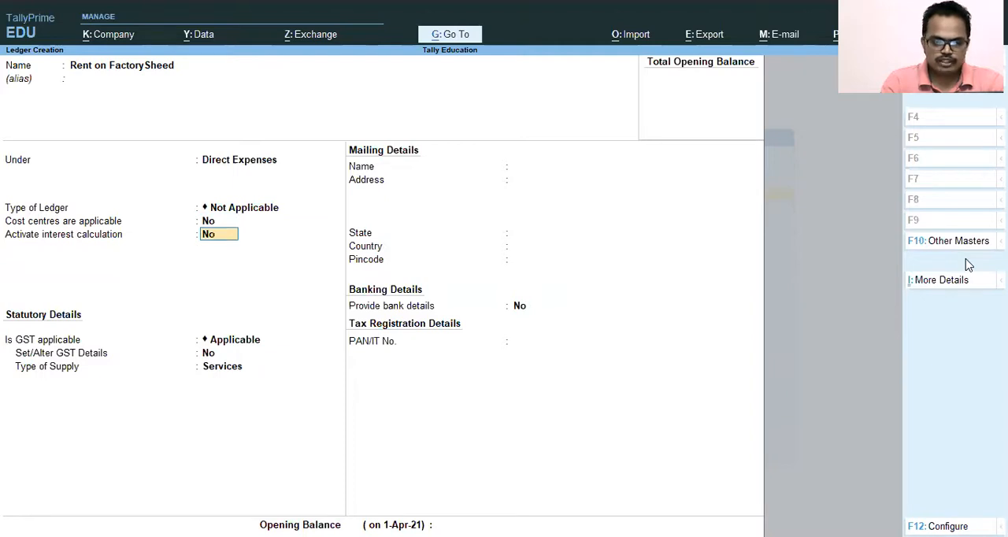
Step: Accept the remaining default details of the rent ledger and save it
key(Return)
key(Return)
key(Return)
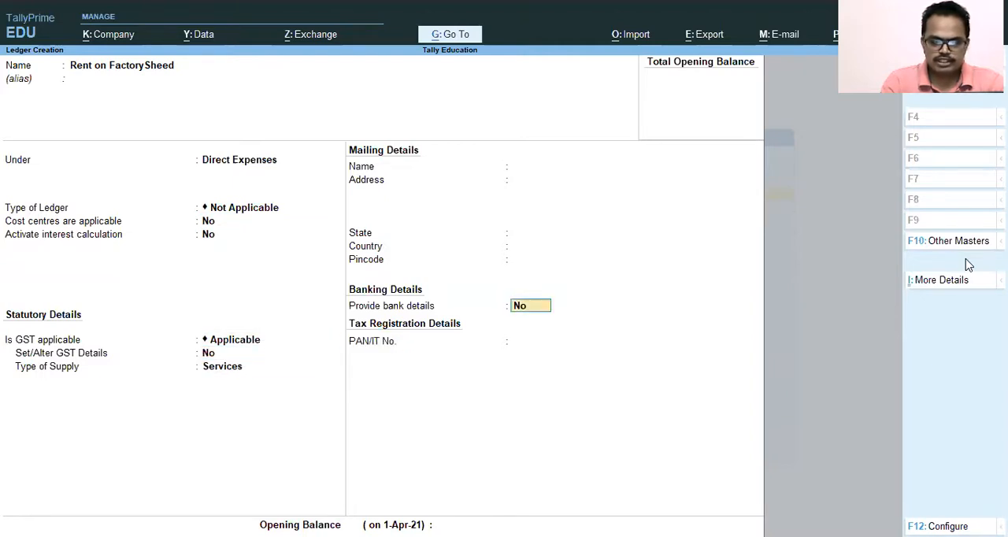
key(Return)
key(Return)
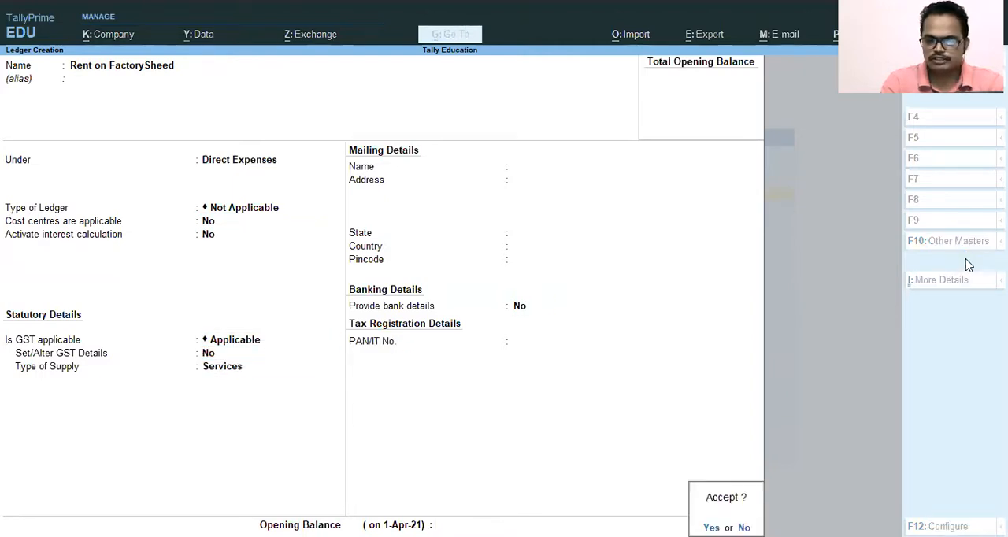
key(Return)
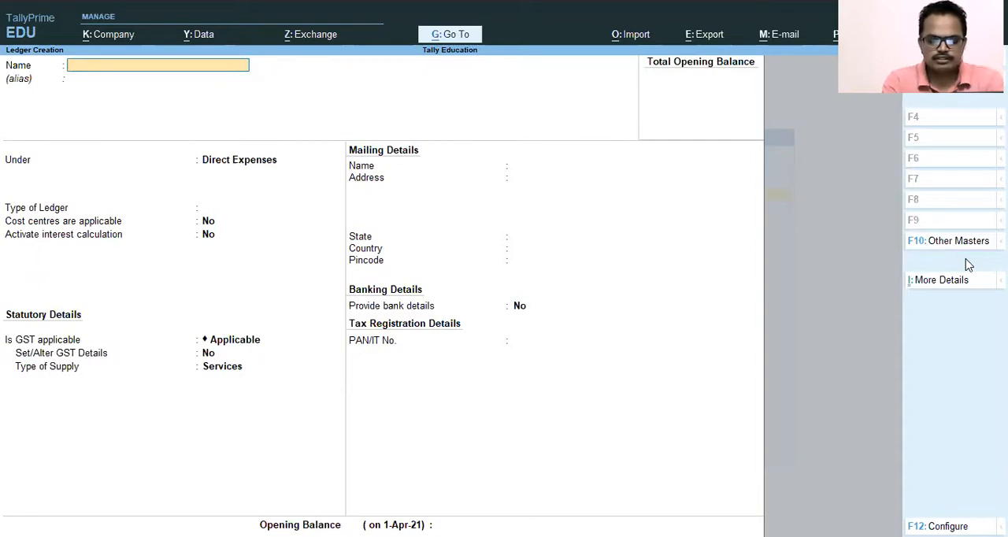
Step: Enter the payee's full name, with the title Mr, as the name of a second ledger
text(Mr)
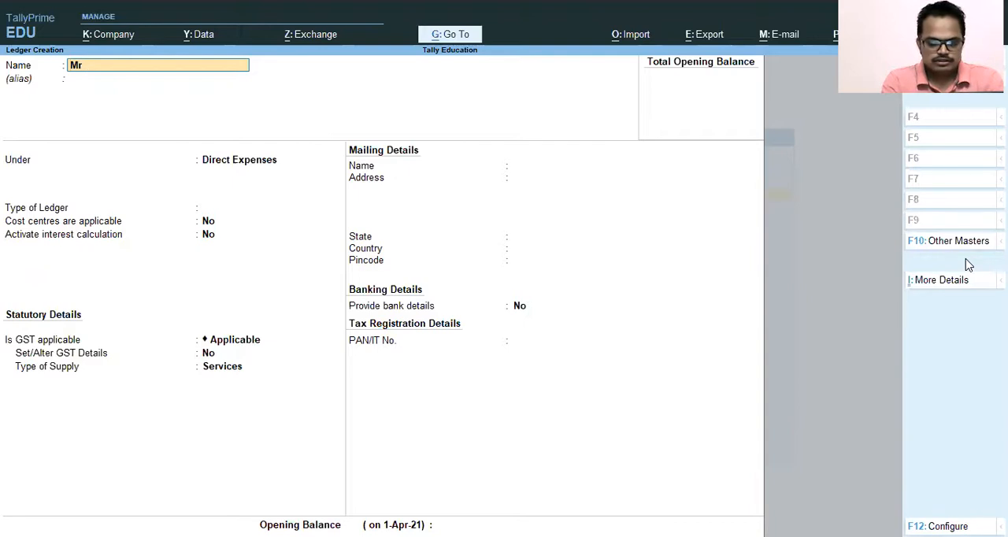
text( Shya)
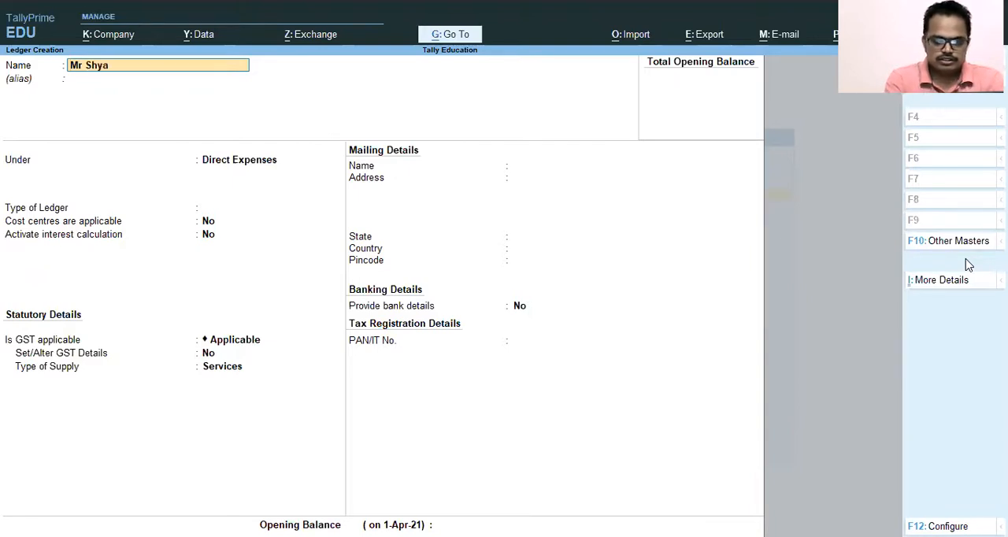
text(n Aga)
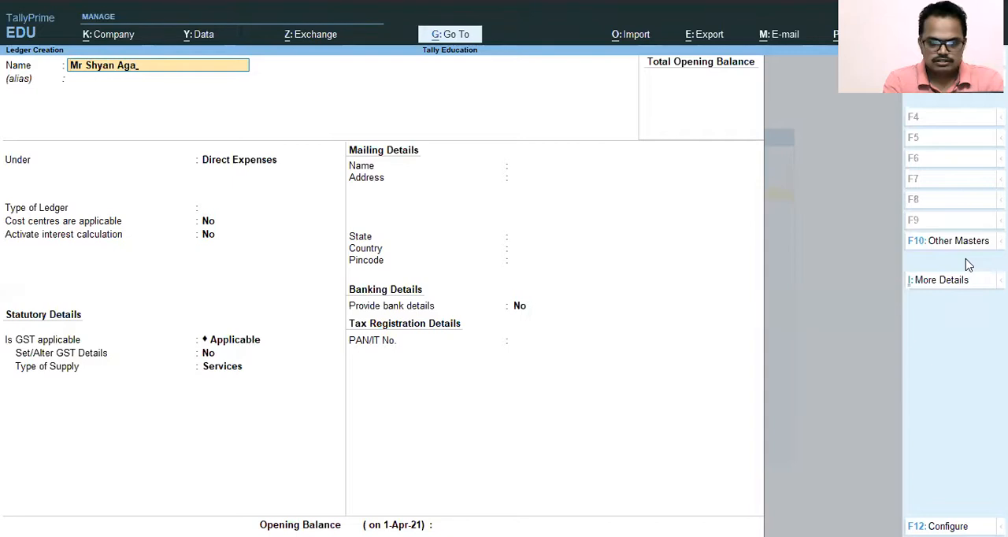
text(rwal)
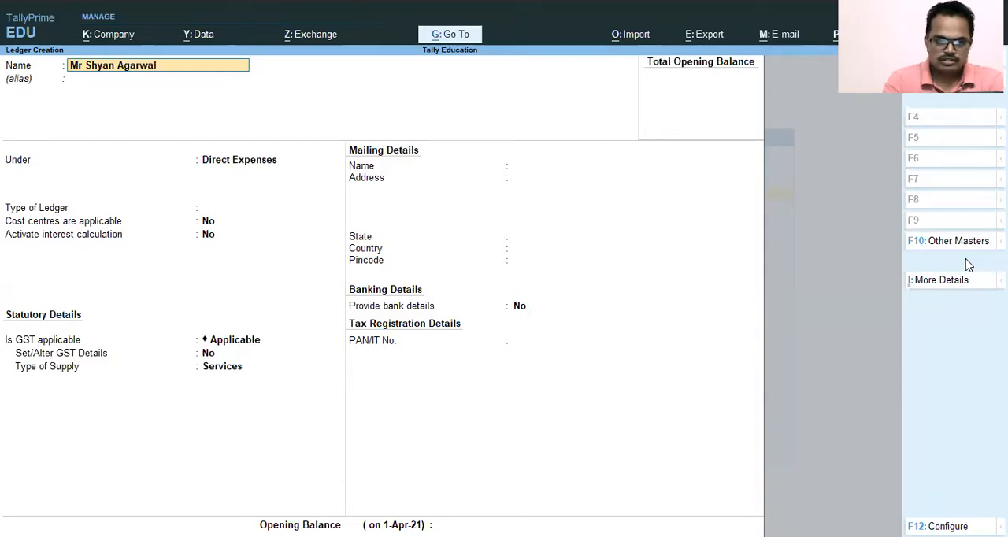
Step: Leave the alias blank and place the payee's ledger under the Sundry Creditors group
key(Return)
key(Return)
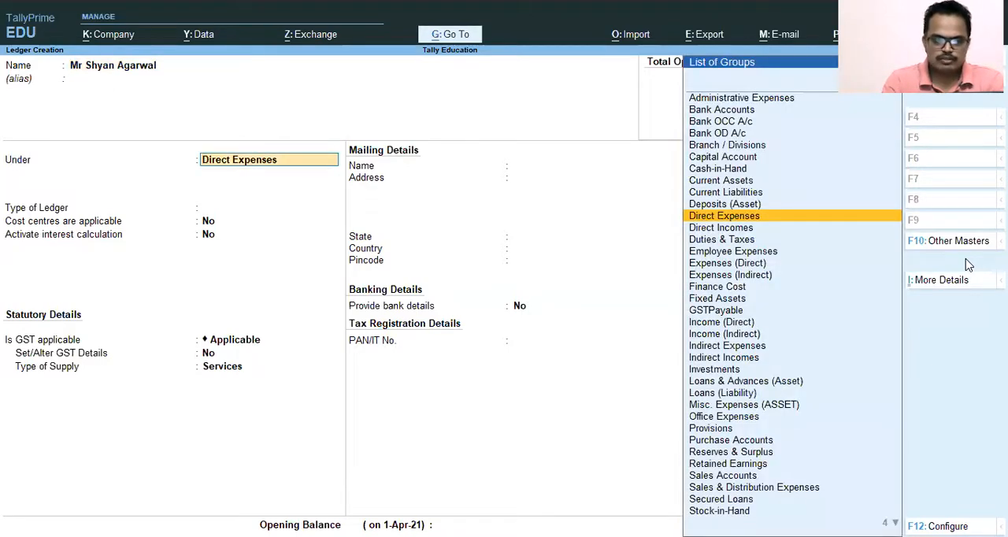
text(Si)
text(n)
key(BackSpace)
key(BackSpace)
key(BackSpace)
text(sund)
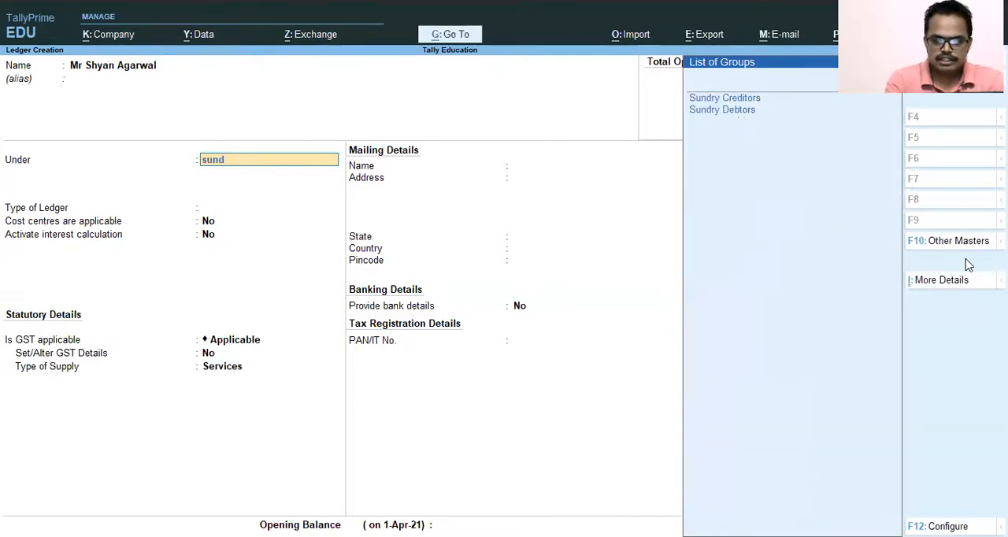
key(Return)
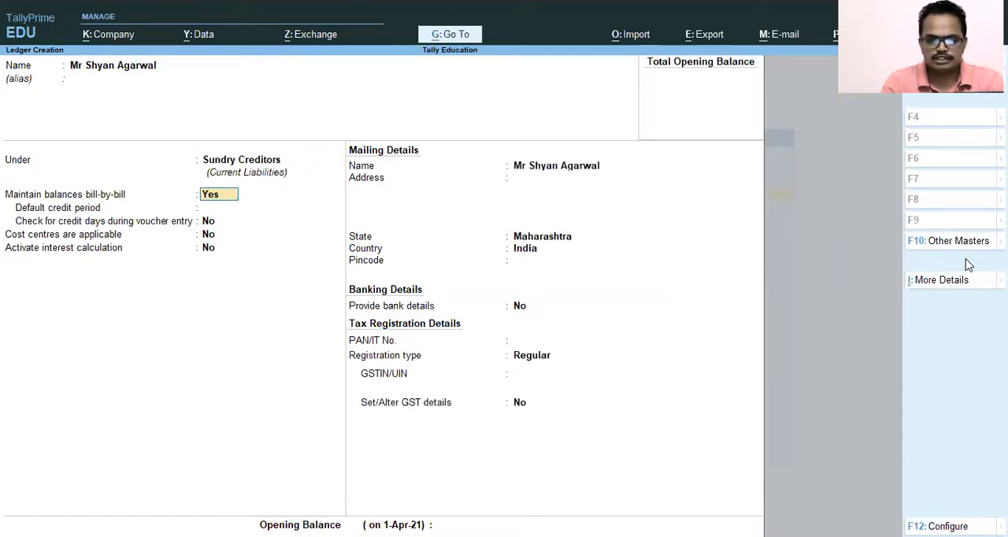
Step: Keep the default billing, mailing, bank and tax details for the payee's ledger and save it
key(Return)
key(Return)
key(Return)
key(Return)
key(Return)
key(Return)
key(Return)
key(Return)
key(Return)
key(Return)
key(Return)
key(Return)
key(Return)
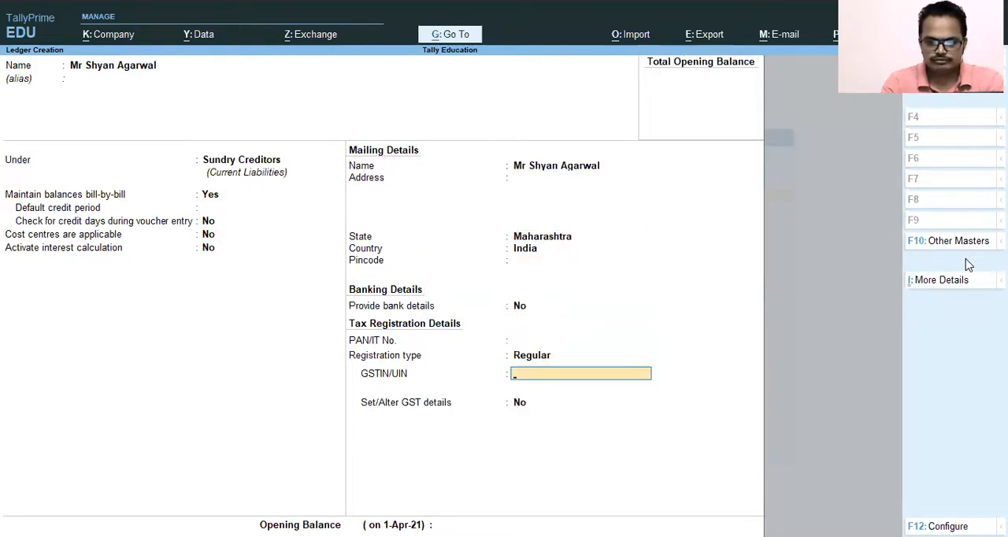
key(Return)
key(Return)
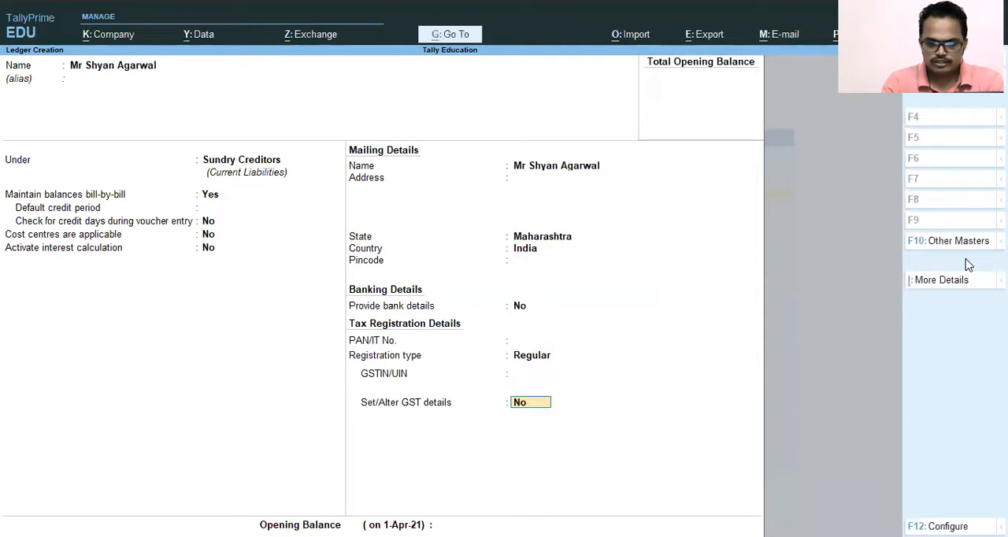
key(Return)
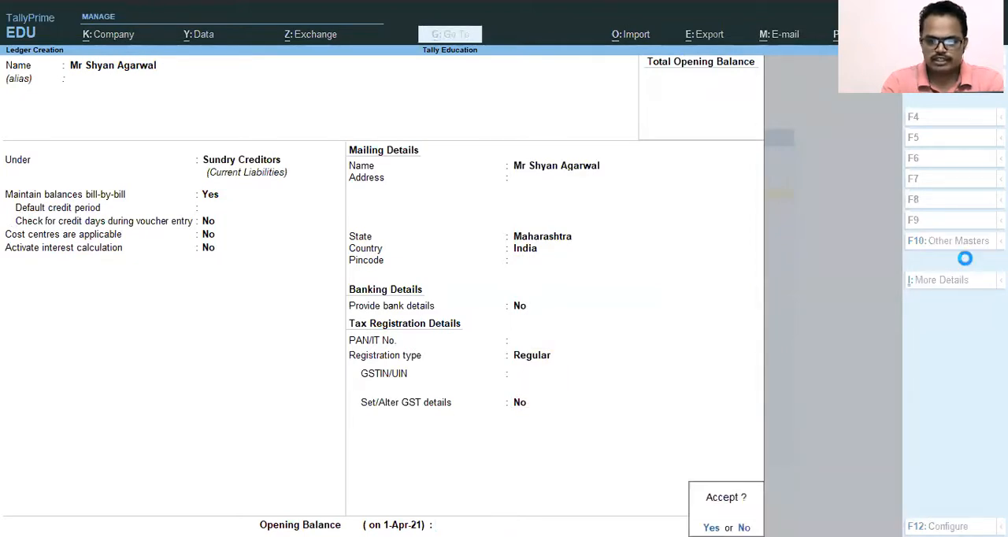
key(Return)
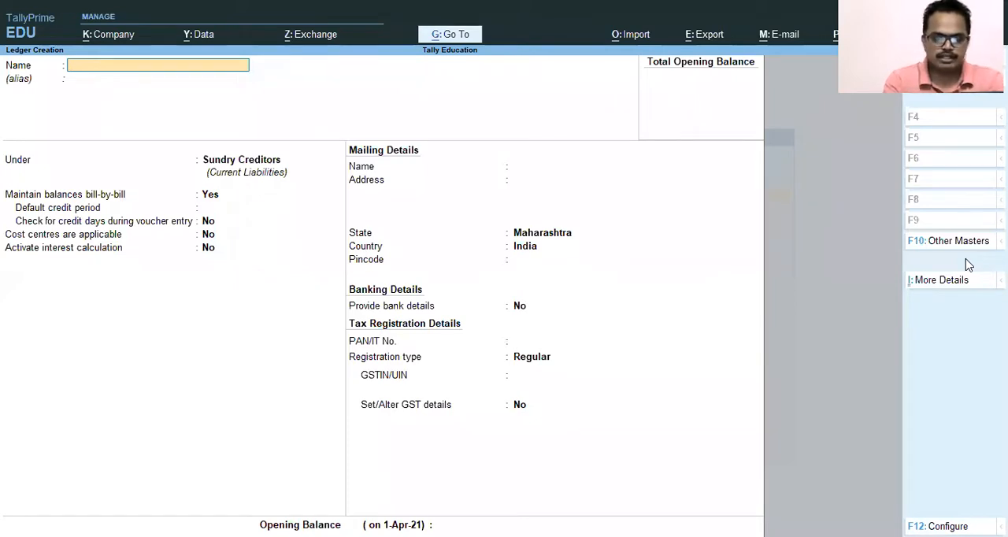
Step: Name the third ledger TDS on Rent - 94 I
text(TDS on)
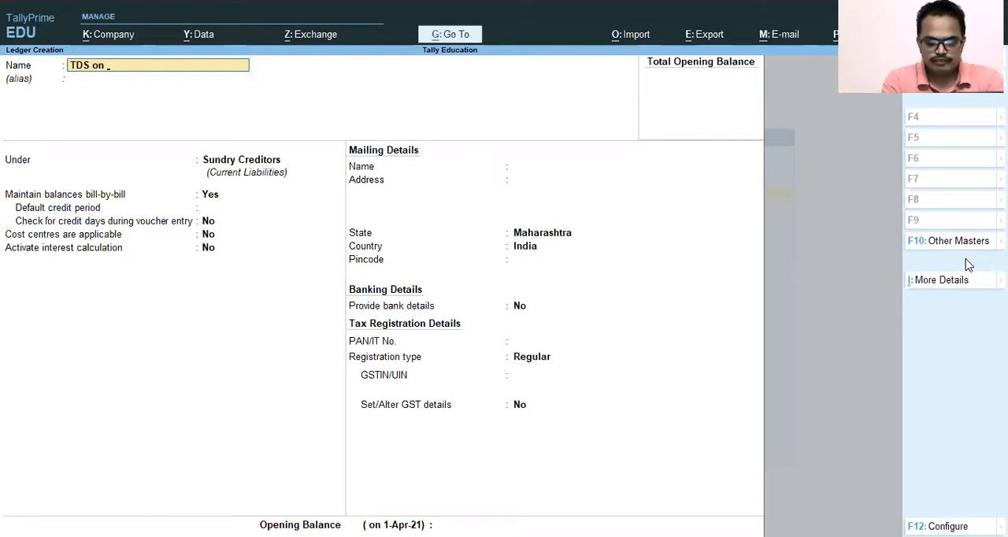
text(Rent -)
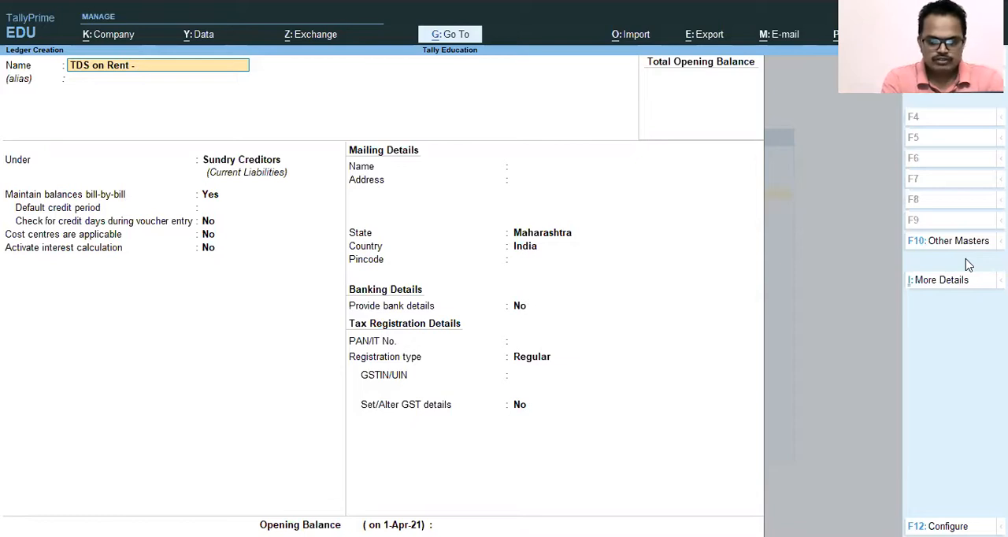
text( 94)
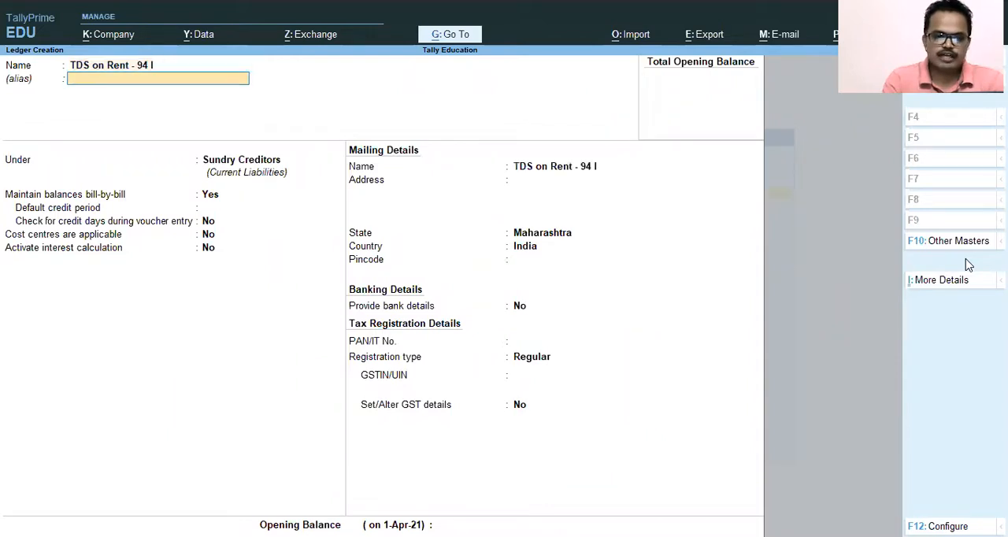
text( I)
key(Return)
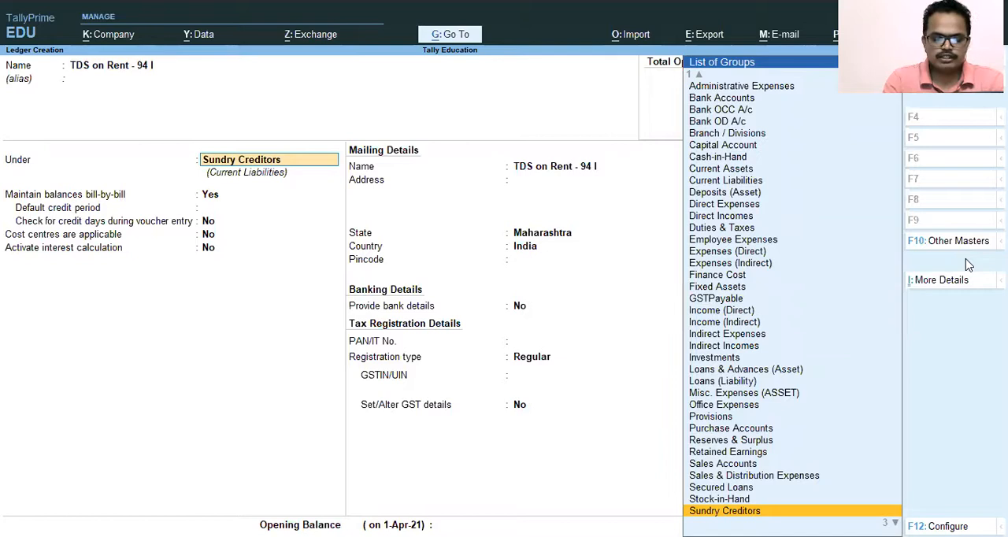
Step: Leave the alias blank and place the TDS on Rent - 94 I ledger under the Duties & Taxes group
text(Tas)
key(BackSpace)
key(BackSpace)
text(ax)
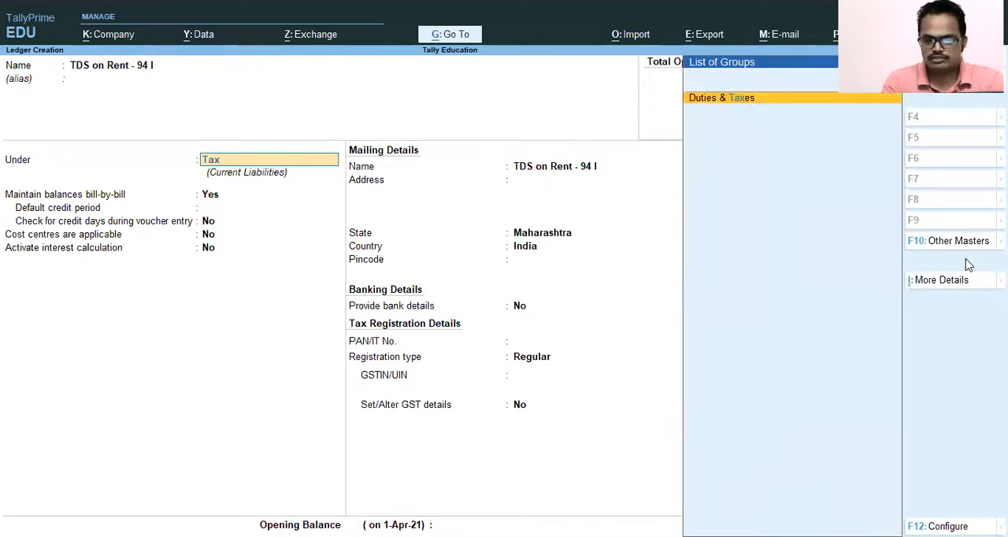
key(Return)
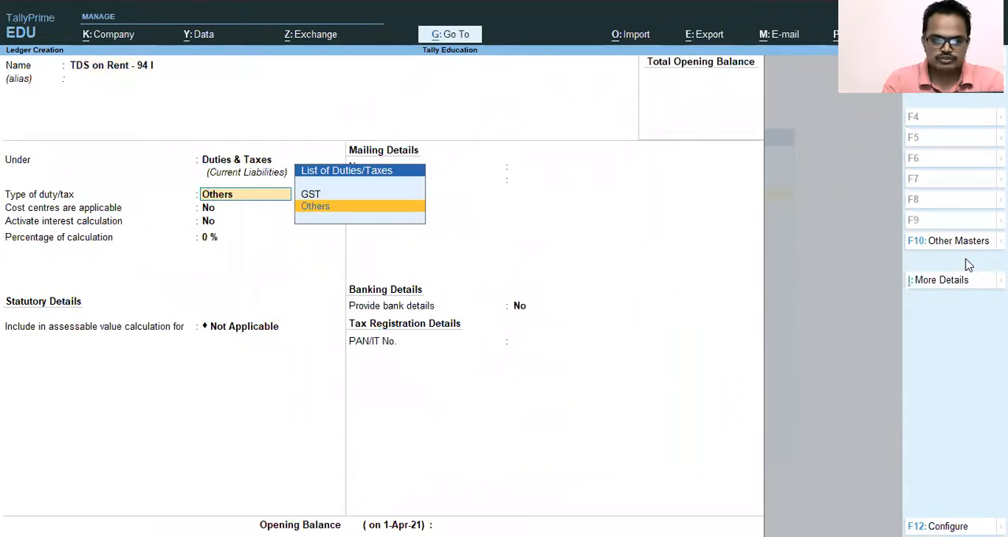
Step: Keep Others as the duty type and the remaining defaults for the TDS ledger, save it and leave ledger creation
key(Return)
key(Return)
key(Return)
key(Return)
key(Return)
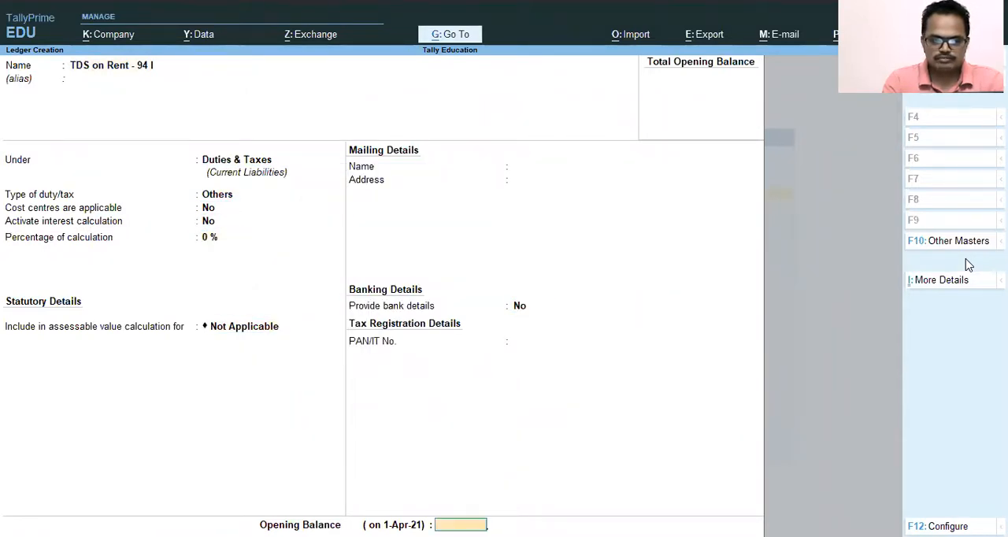
key(Return)
key(Return)
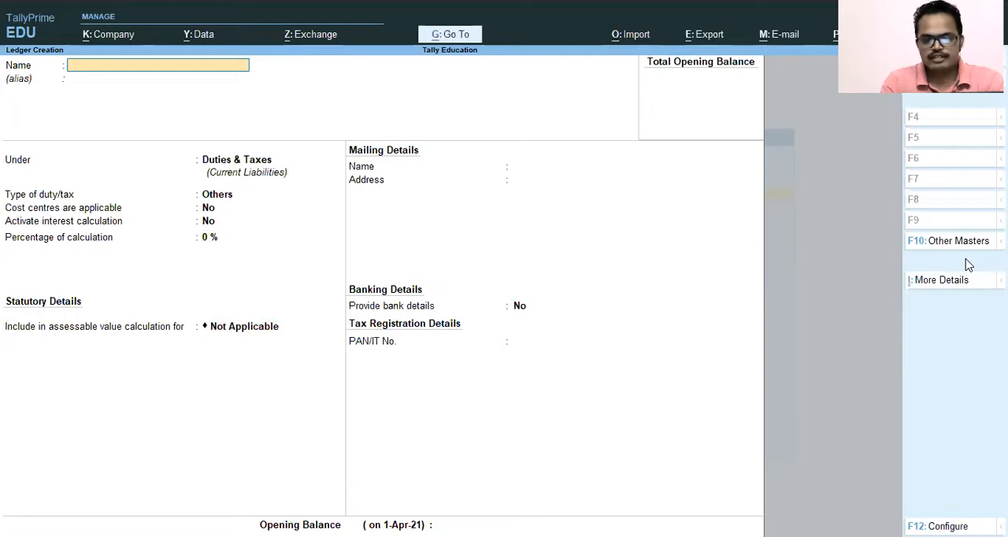
key(Escape)
key(Escape)
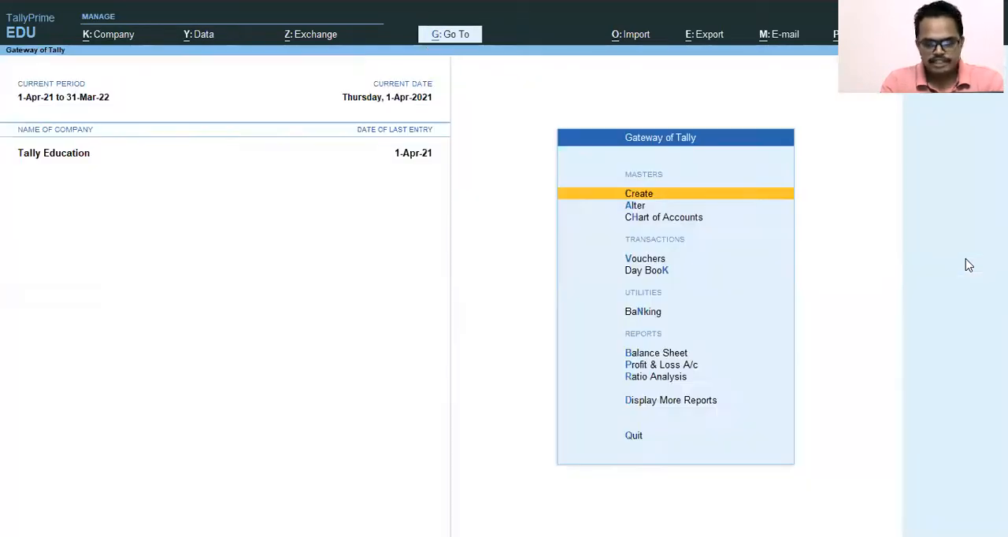
key(Escape)
key(Escape)
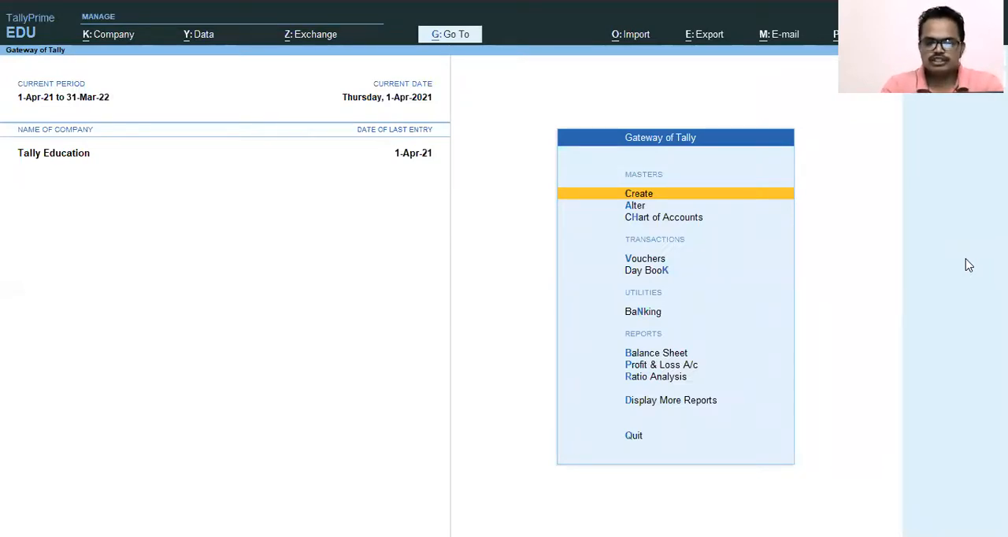
Step: Open accounting voucher entry from the Gateway of Tally
key(Down)
key(Down)
key(Down)
key(Down)
key(Down)
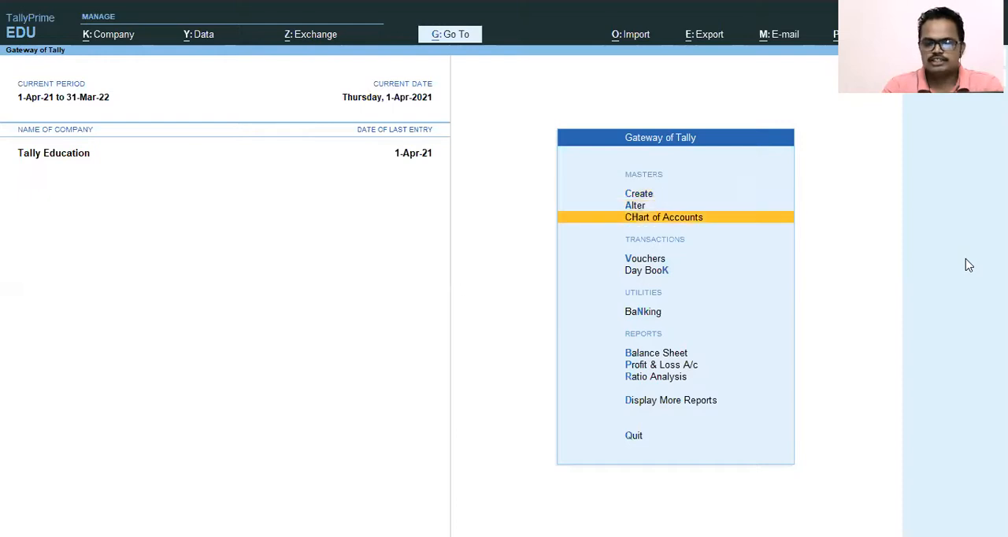
key(Up)
key(Up)
key(Up)
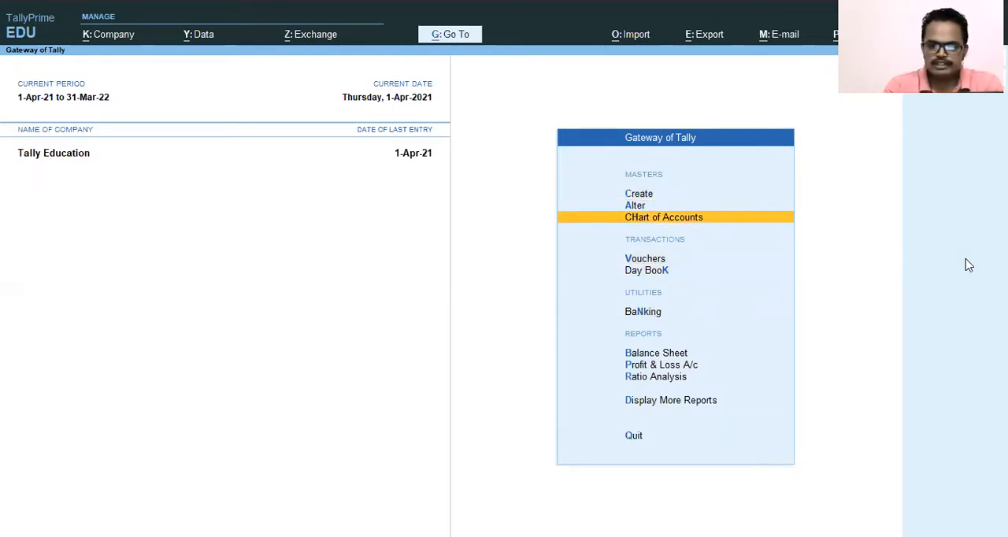
key(Down)
key(Down)
key(Up)
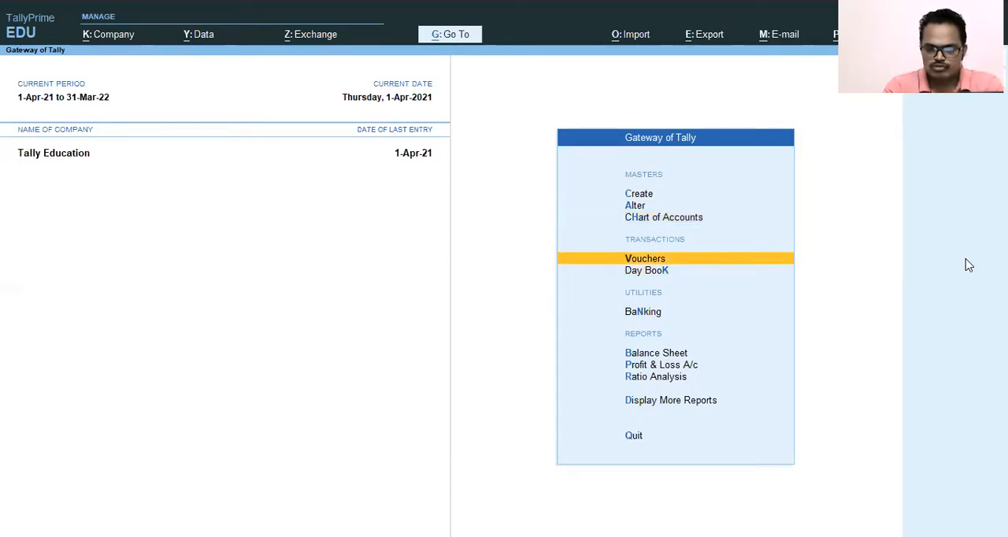
key(Return)
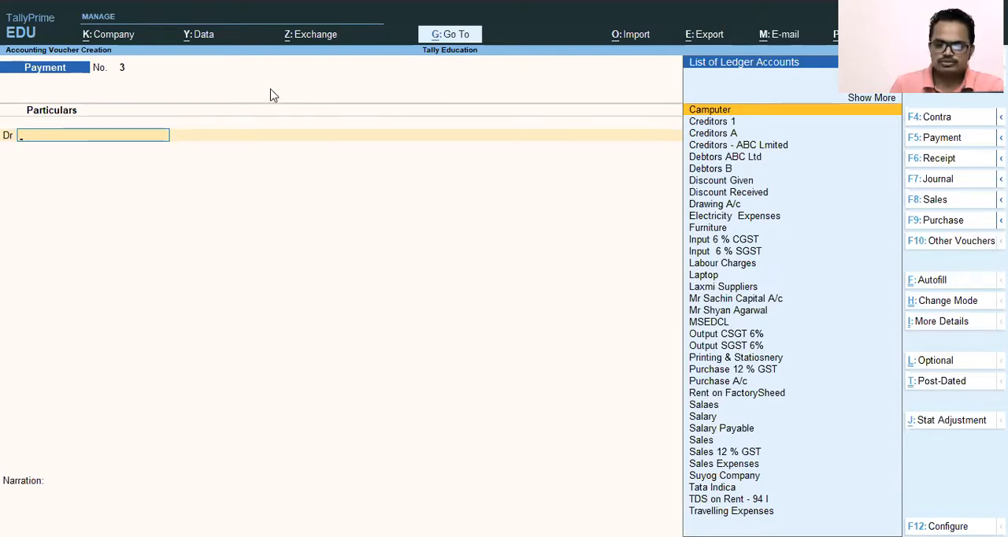
click(179, 432)
click(198, 382)
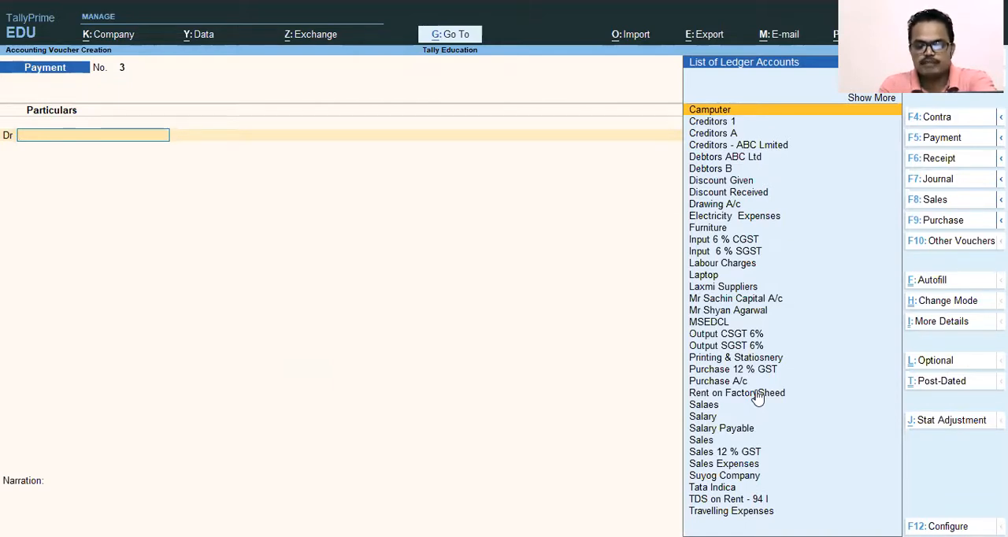
Step: Change the voucher to the journal type Direct Expenses
key(F7)
key(Up)
key(Down)
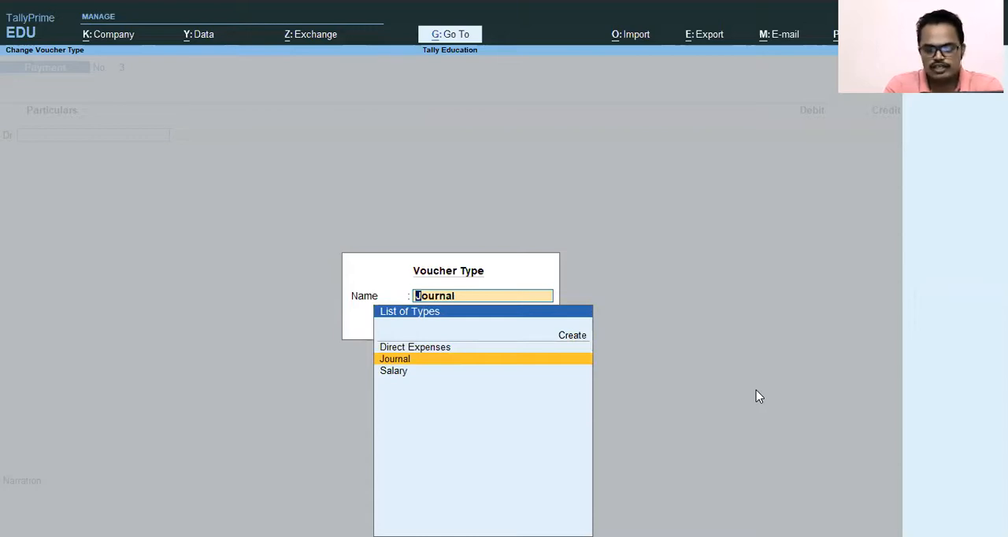
key(Down)
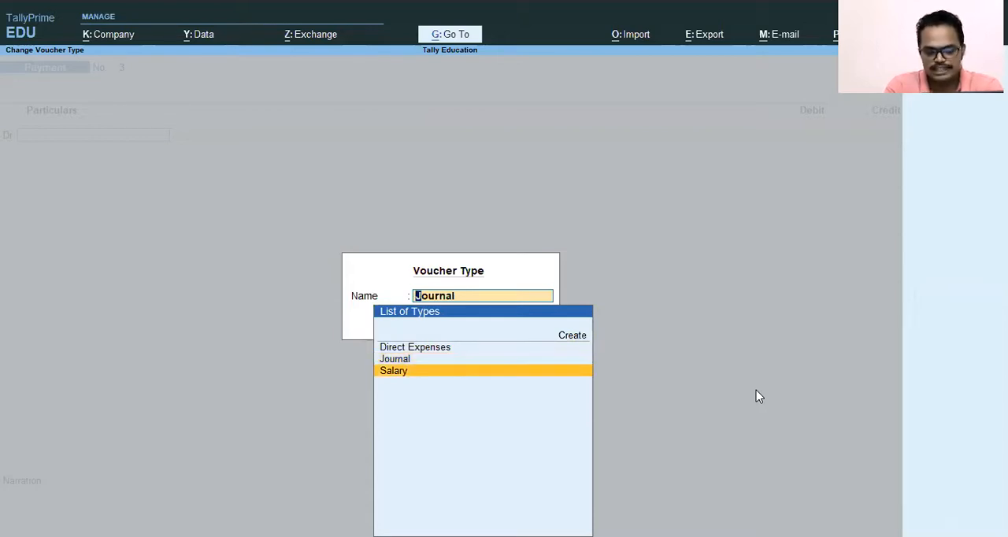
key(Up)
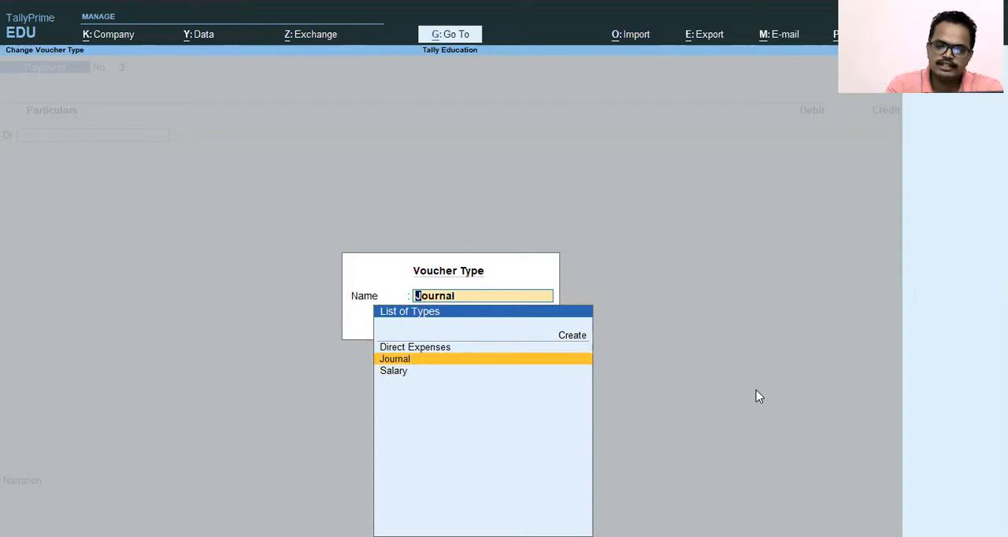
key(Up)
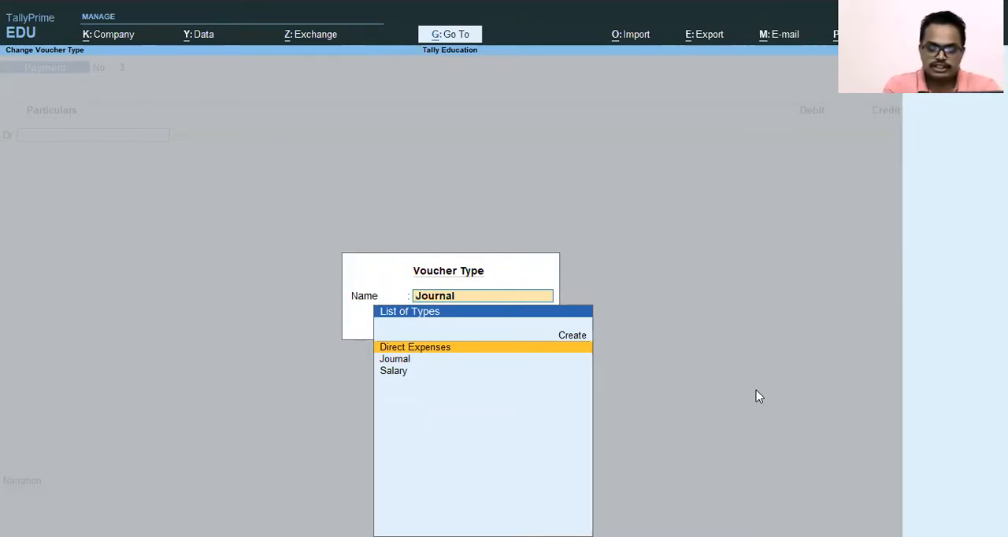
key(Return)
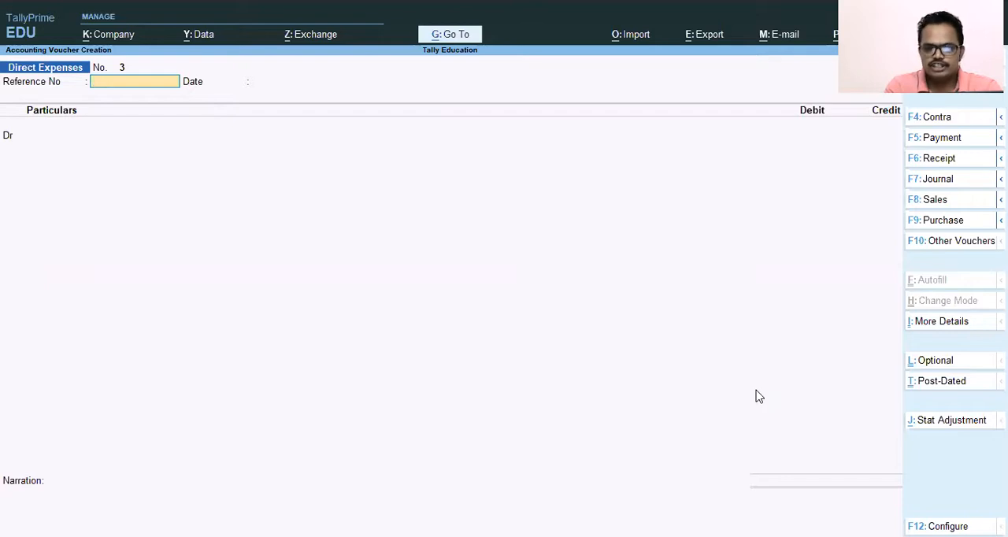
Step: Set the voucher's reference number to 1245 and keep 1-Apr-21 as its reference date
text(1245)
key(Return)
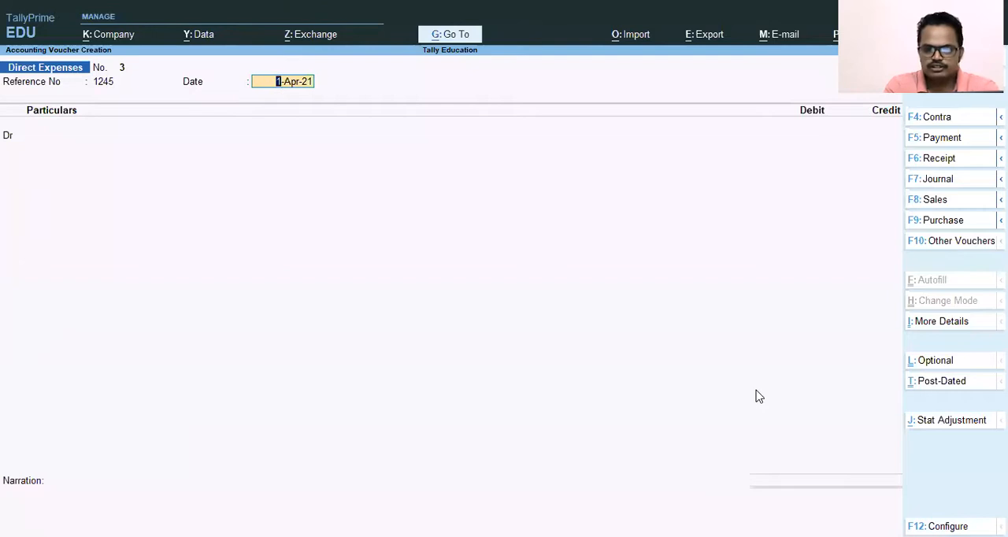
key(F2)
key(Escape)
key(Escape)
key(Return)
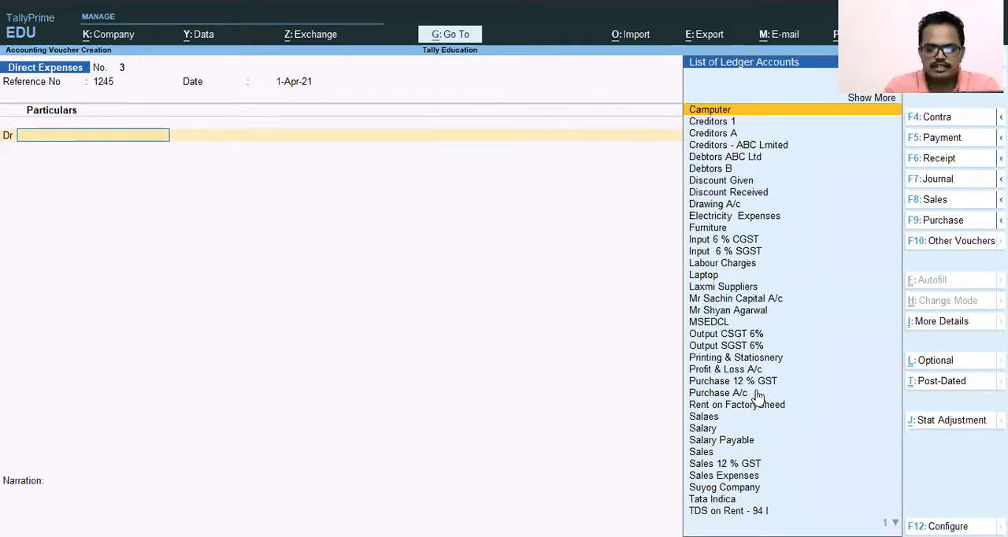
Step: Debit the Rent on FactorySheed ledger with 25,000
text(Re)
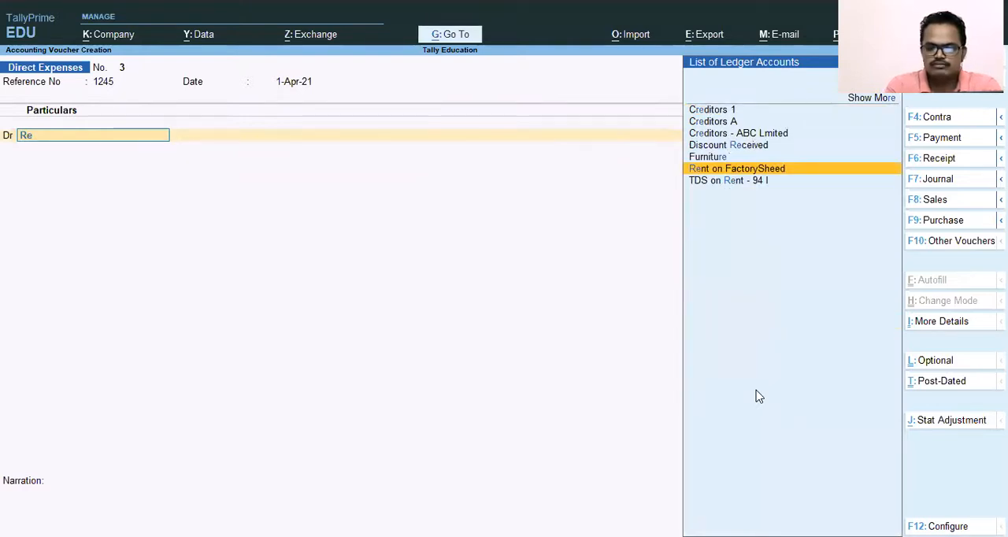
key(Return)
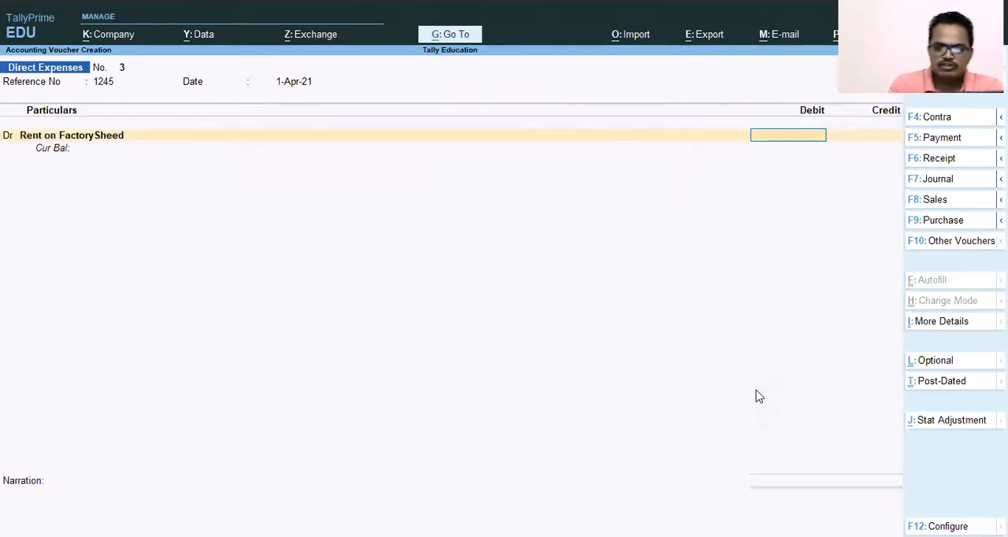
text(25000)
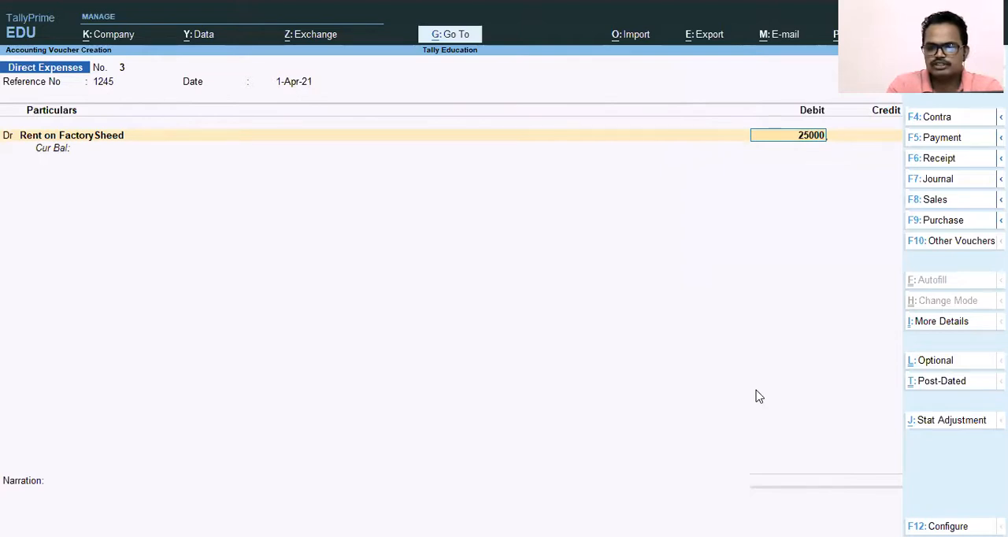
key(Return)
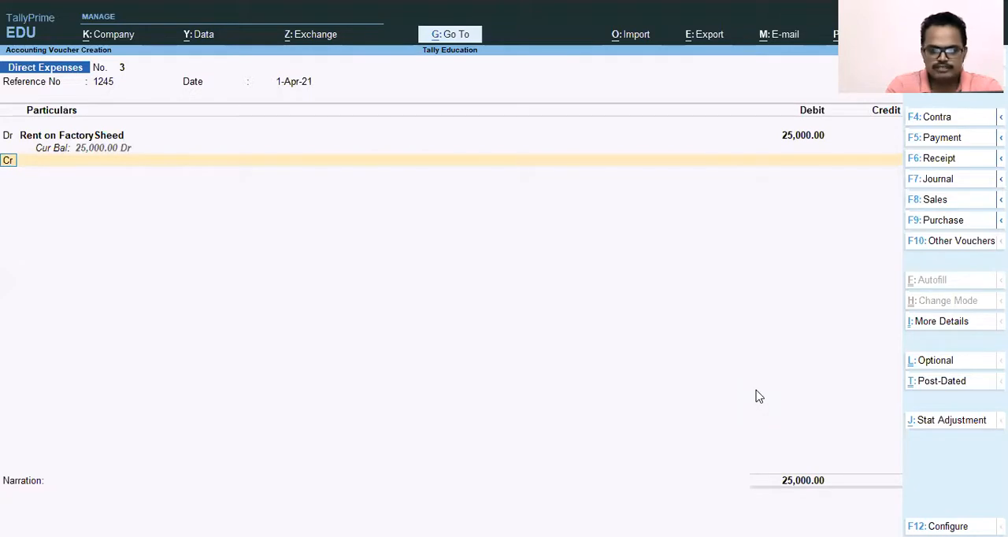
Step: Credit the TDS on Rent - 94 I ledger with 2,500
key(Return)
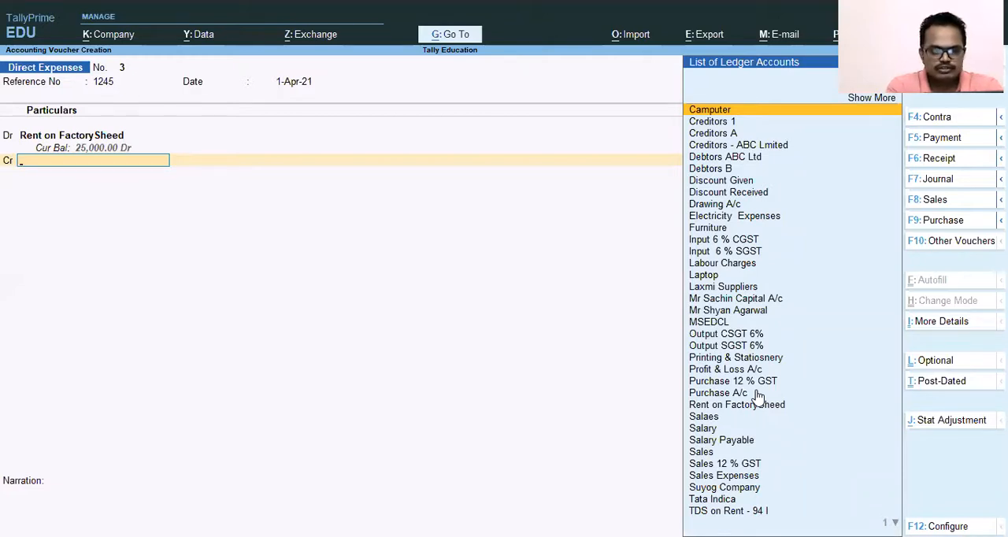
text(Tds)
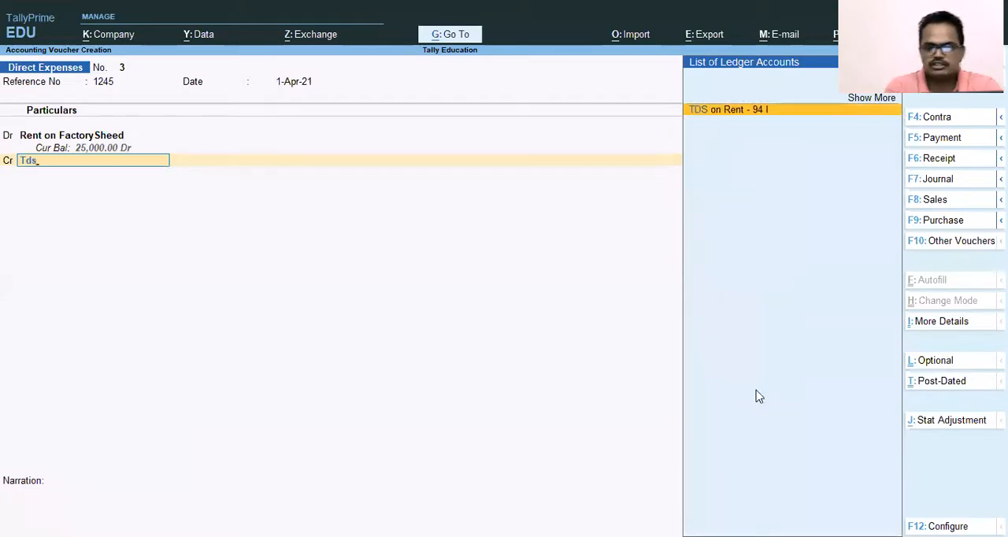
key(Return)
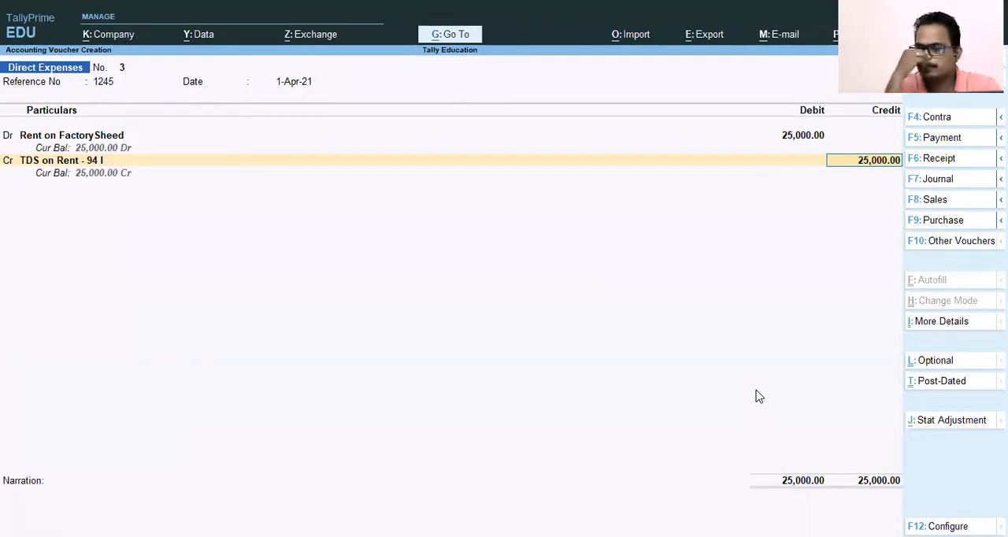
text(2500)
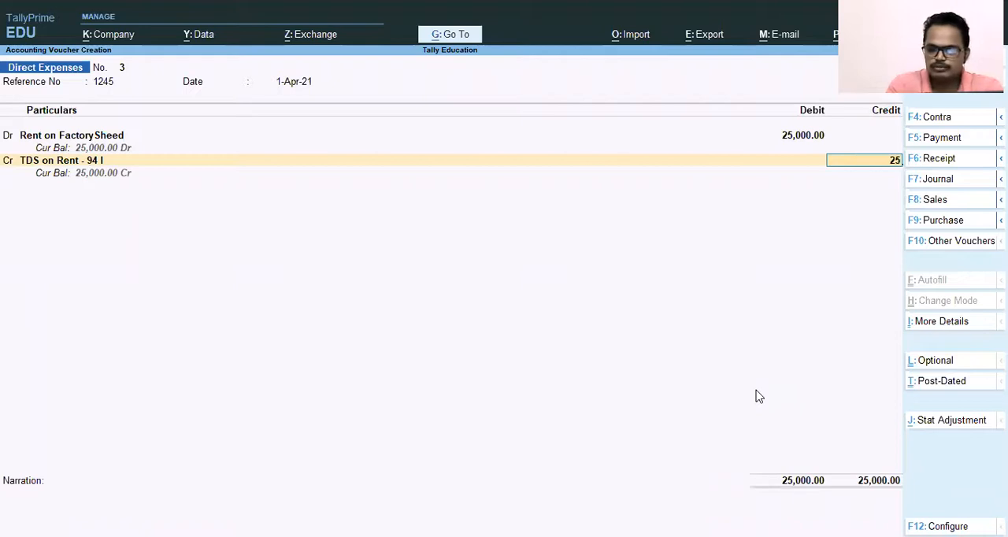
key(Return)
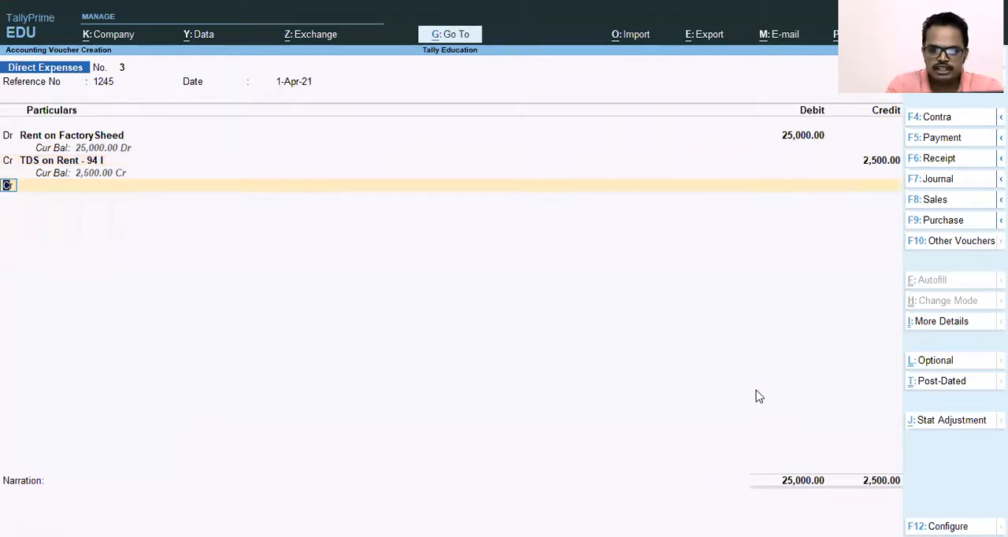
Step: Add the payee's creditor ledger as the second credit entry of the voucher
key(Return)
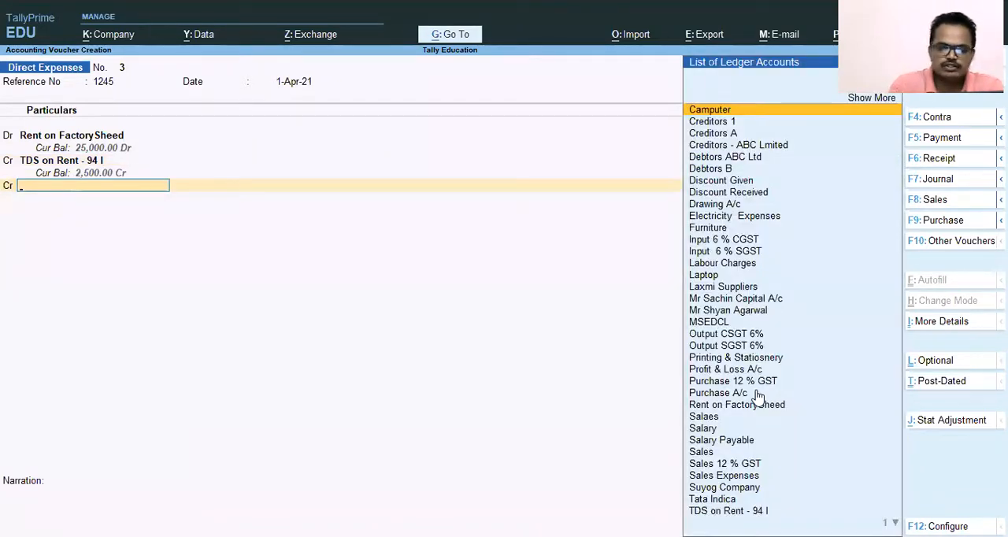
text(Mr)
key(Down)
key(Return)
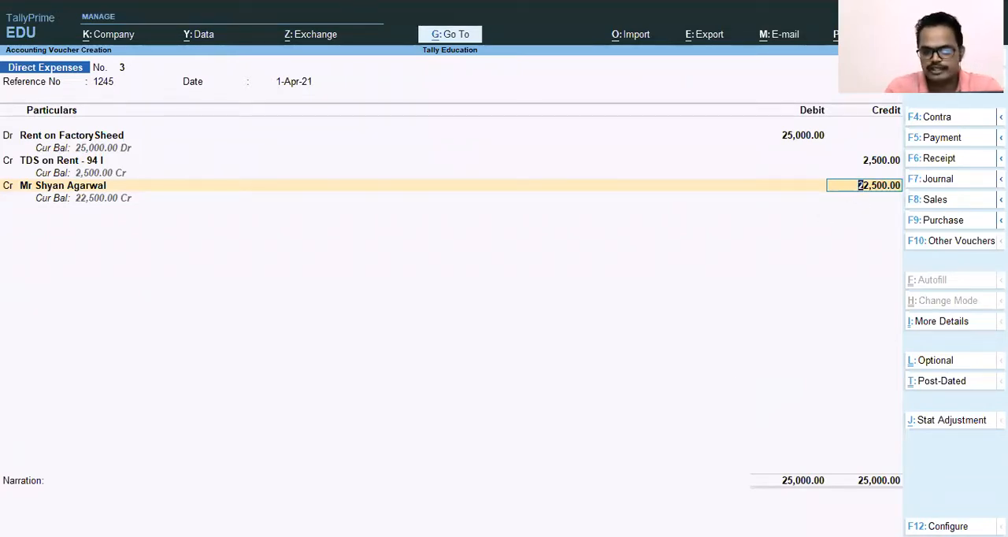
Step: Credit the payee with 22,500 and allocate the amount to a new bill reference named April 21 Rent
key(Return)
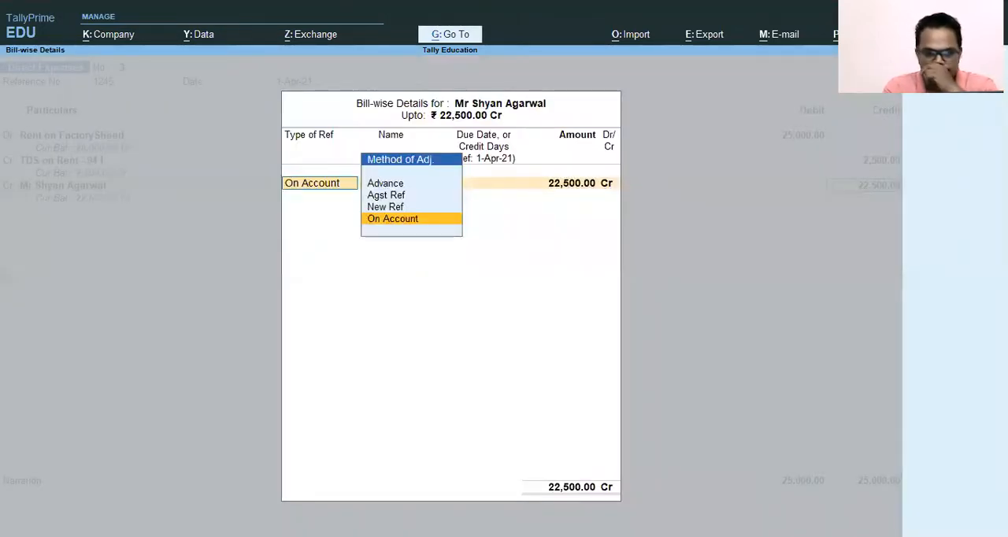
key(Up)
key(Up)
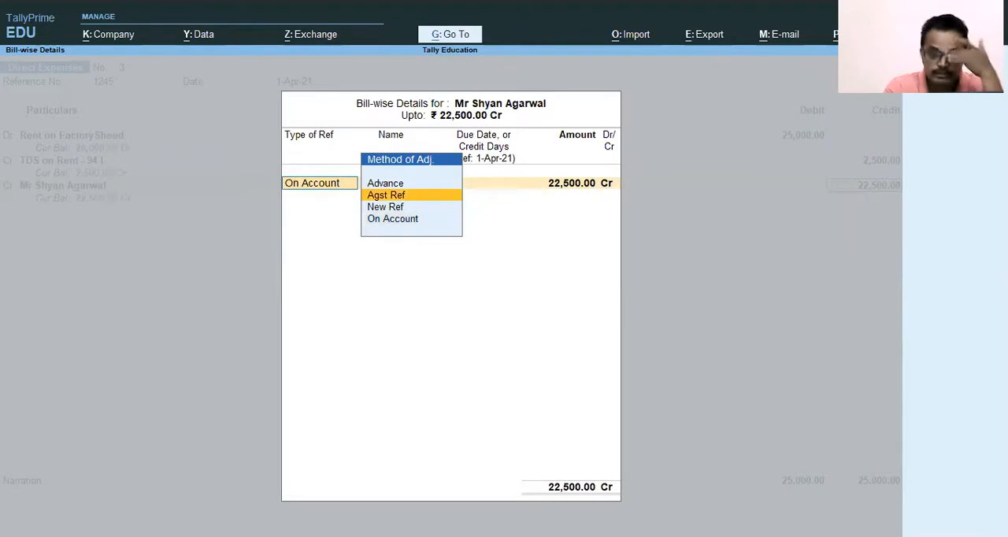
key(Down)
key(Return)
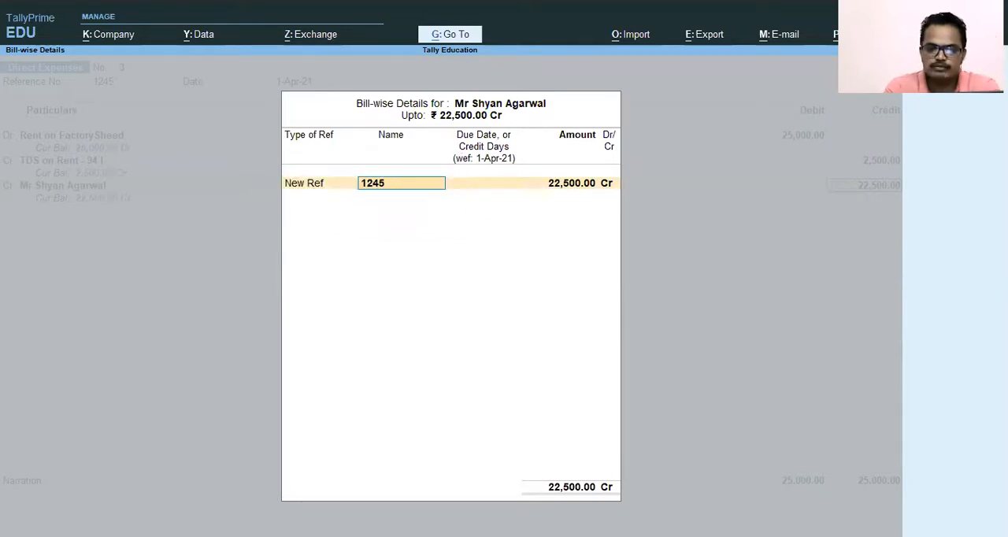
text(Apri)
text(l)
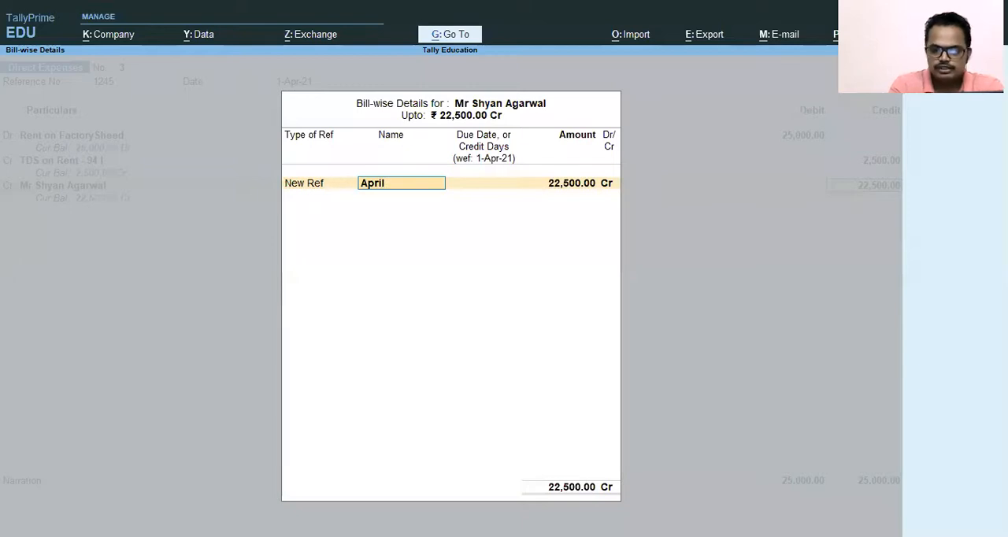
text( 21 Rent)
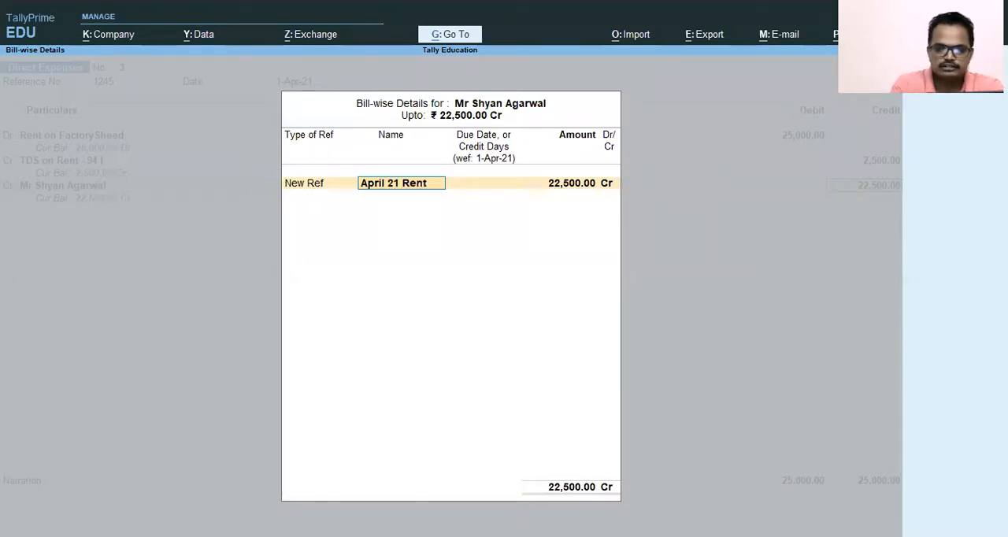
key(Return)
key(Return)
key(Return)
key(Return)
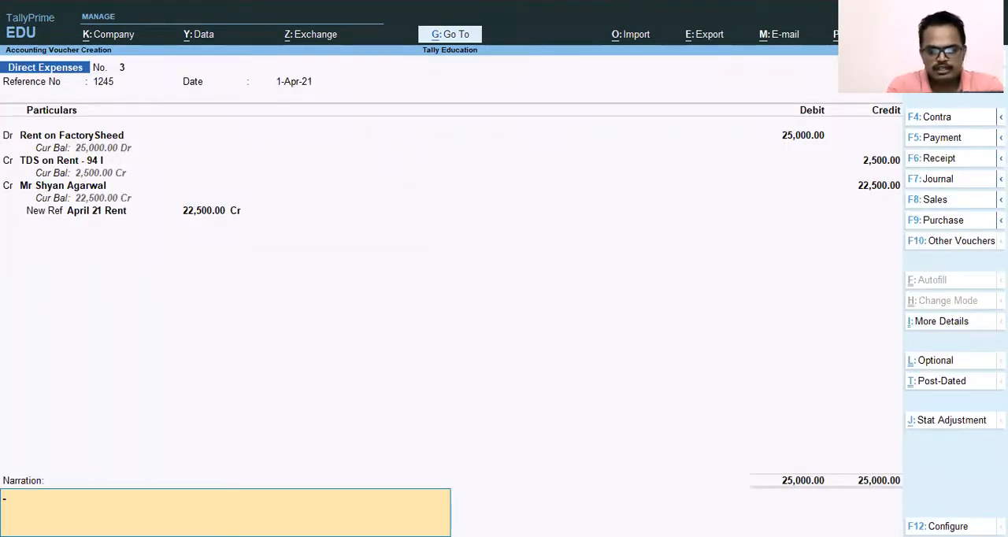
Step: Enter the narration "Being Factory Rent Paid to" followed by the payee's name and "for April month"
text(Being)
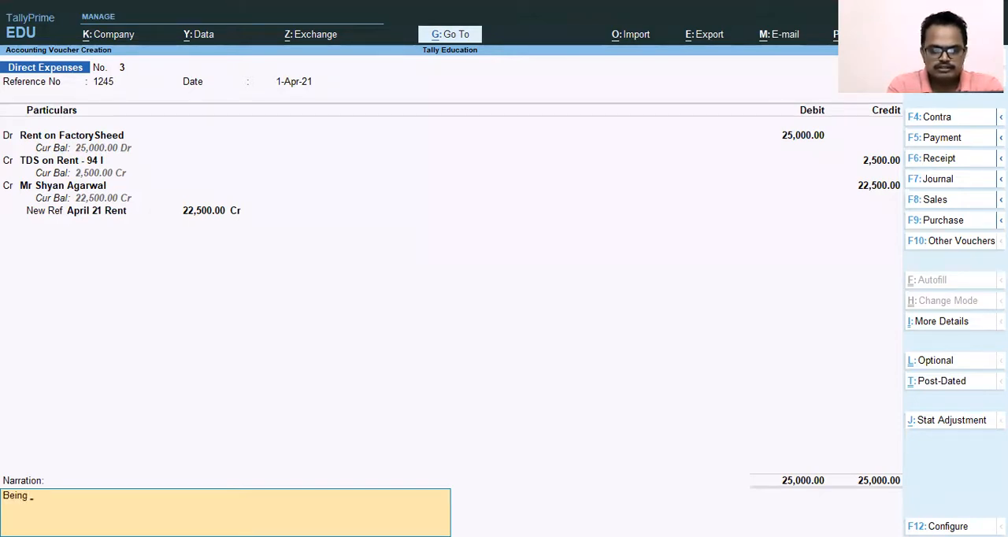
text( Factoru)
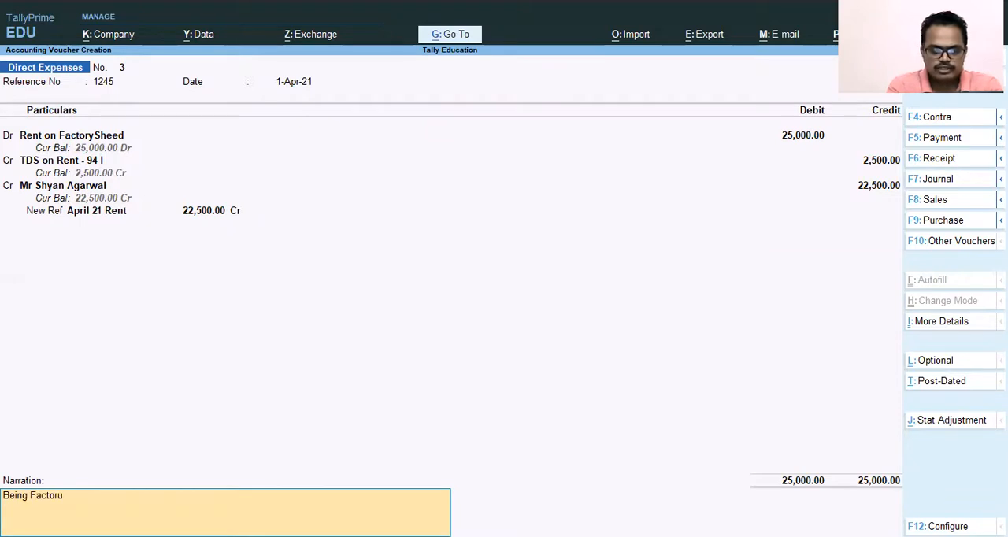
key(BackSpace)
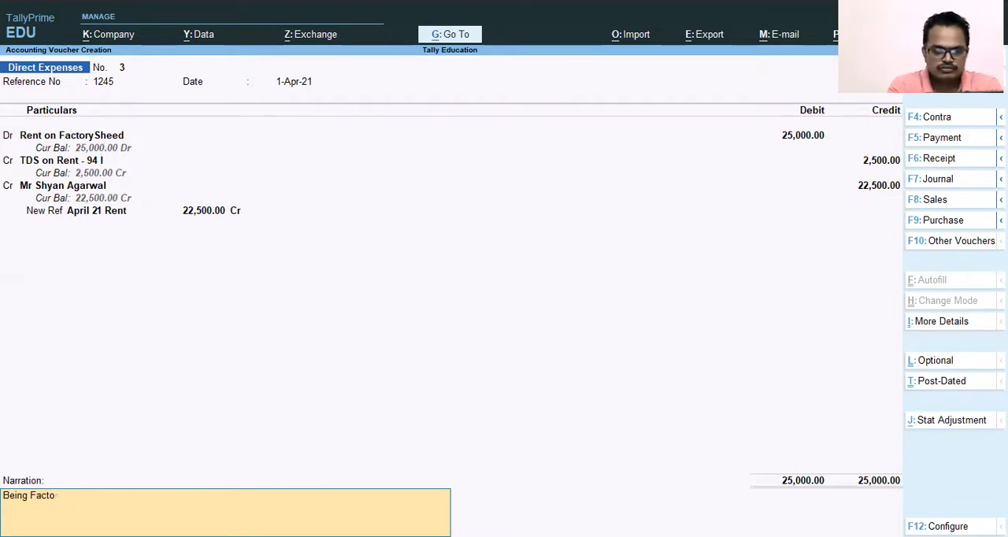
text(ry Rent Paid)
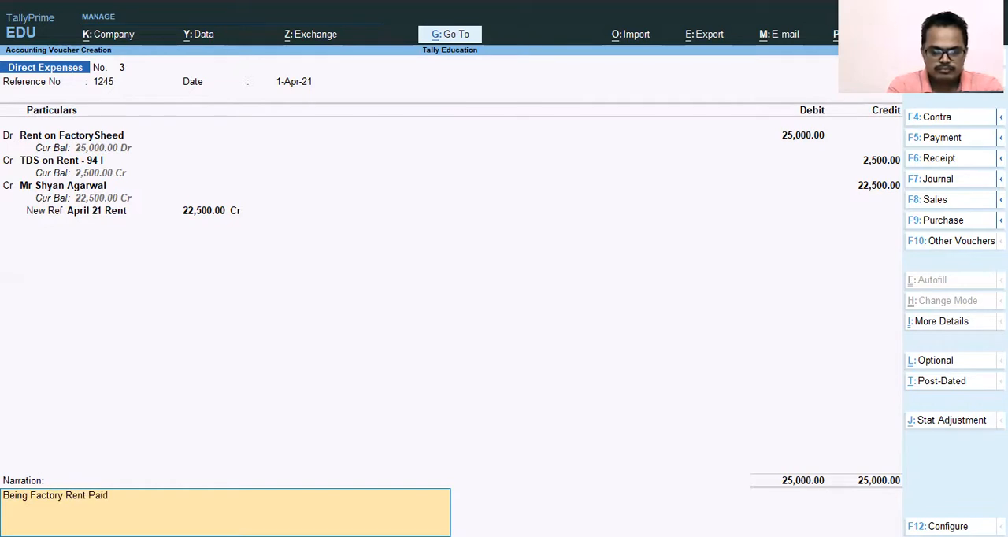
text( to)
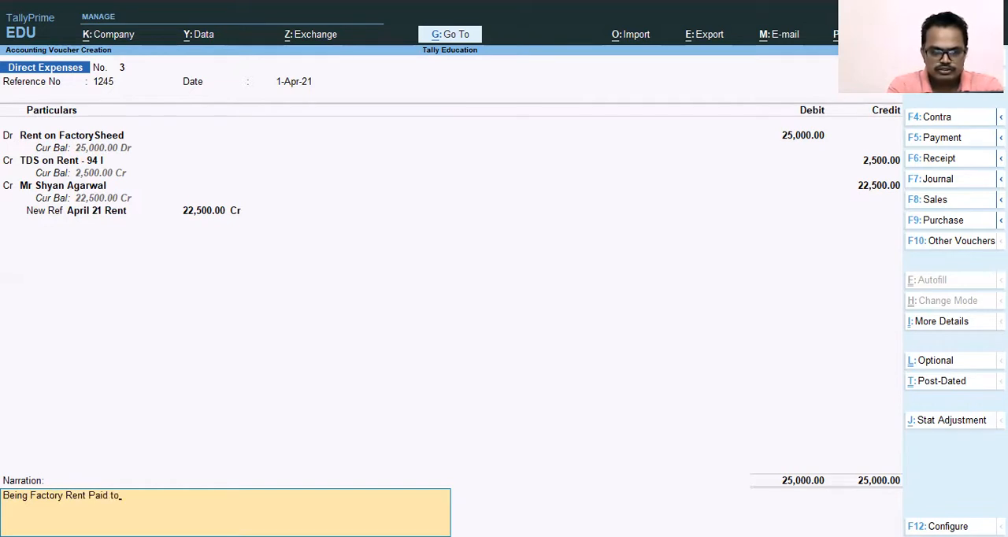
text( mrShyan)
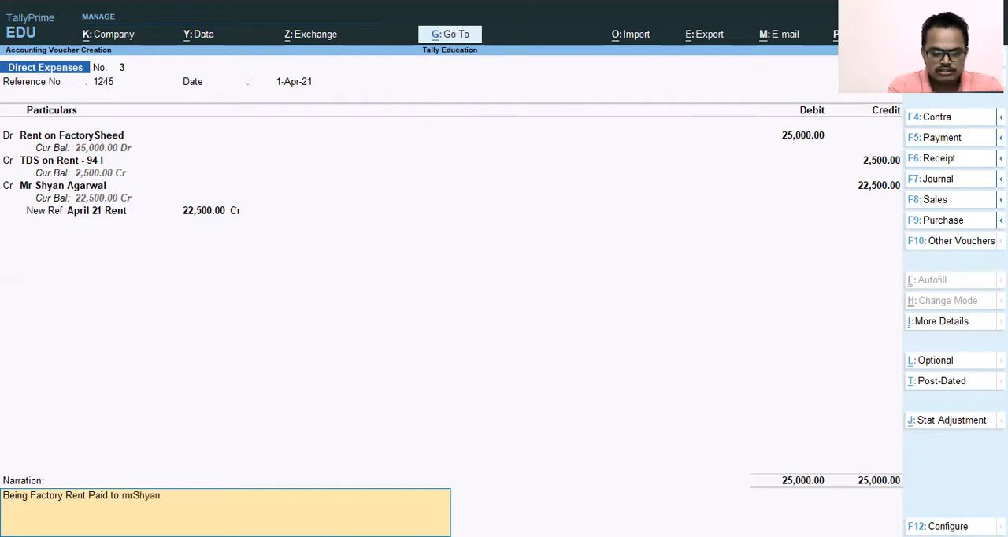
text( Aga)
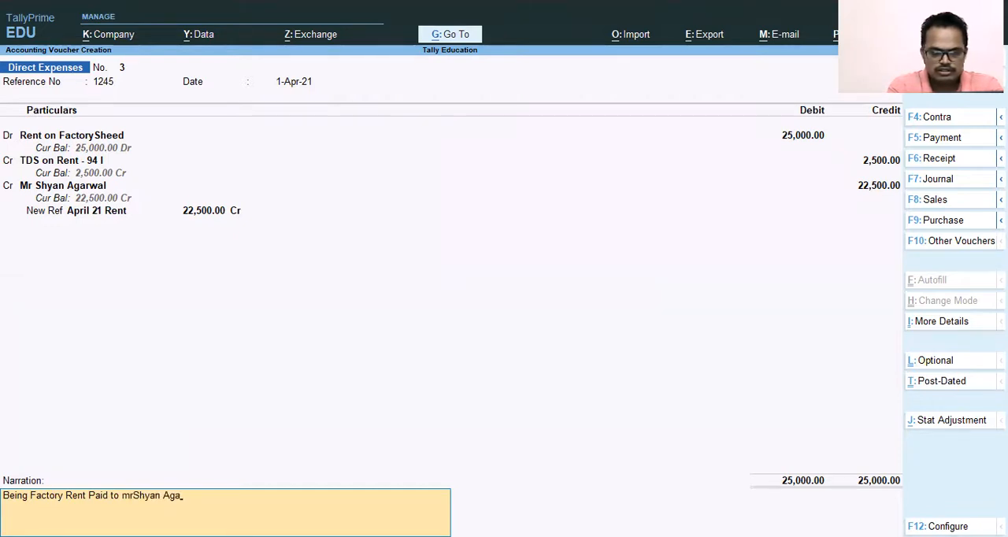
text(rwa)
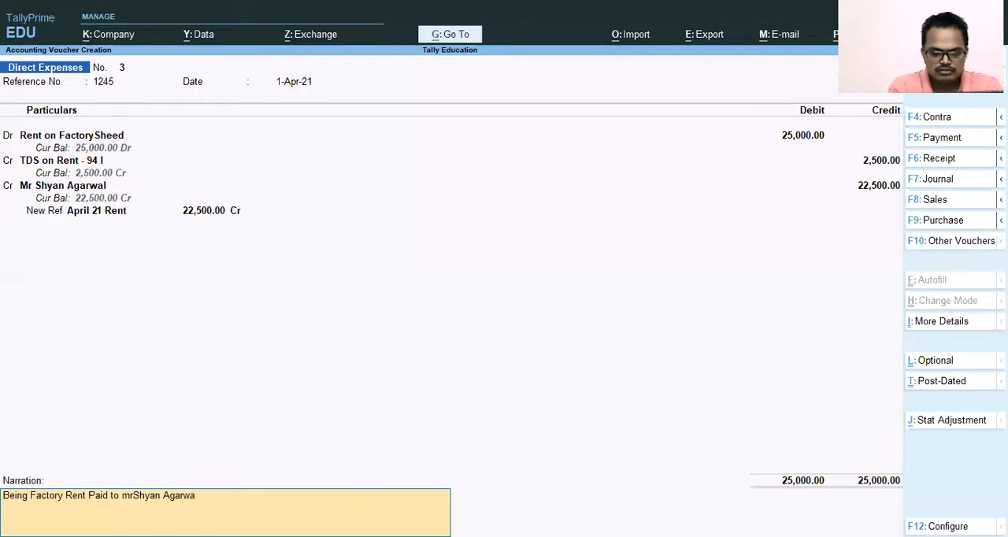
text(l  for April month)
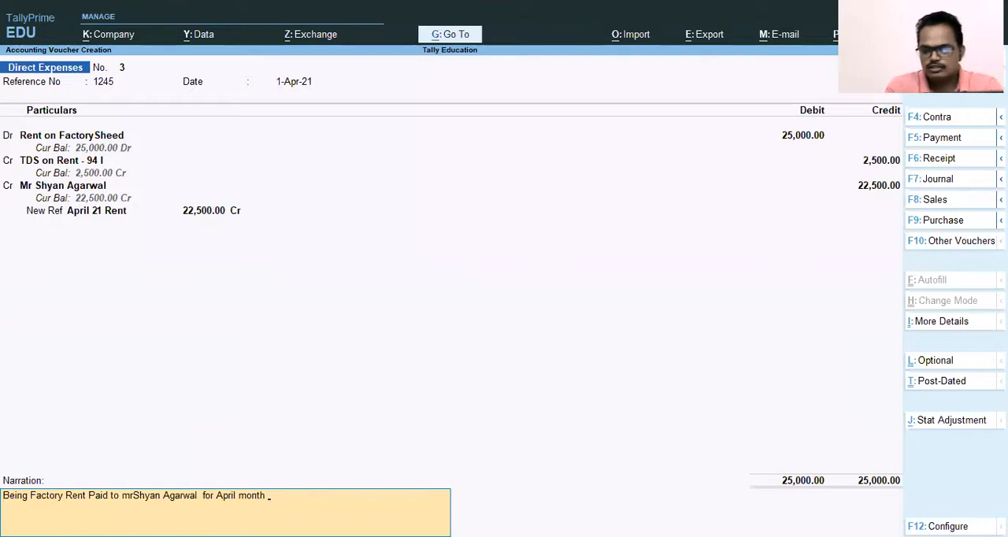
Step: Save the Direct Expenses voucher and leave voucher entry for the Gateway of Tally
key(Return)
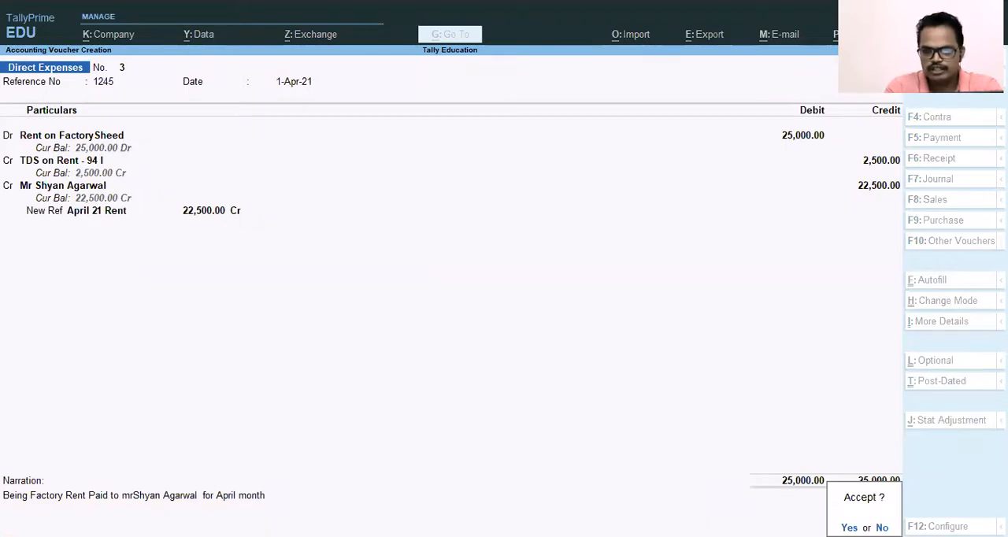
key(Return)
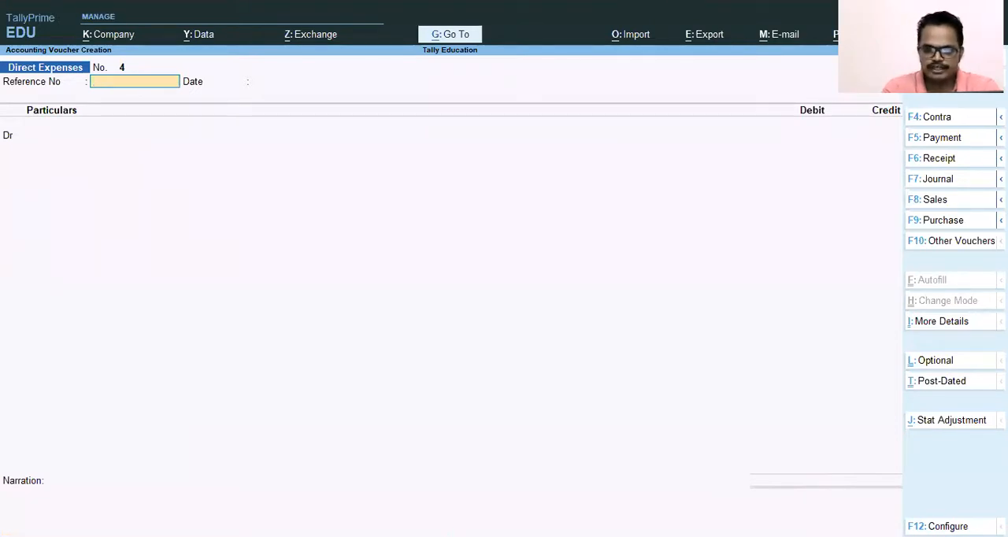
key(Escape)
key(y)
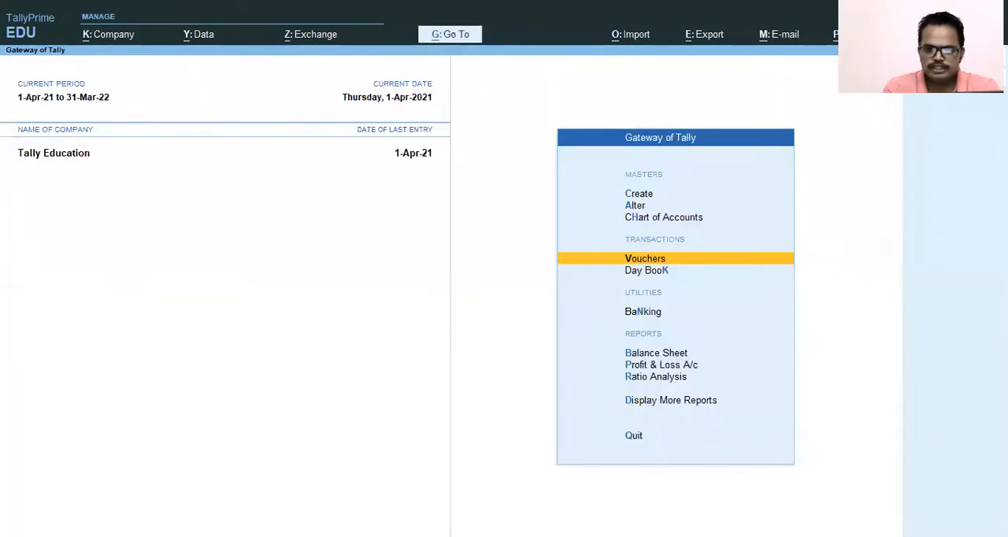
Step: Examine the Rent on FactorySheed entry within Direct Expenses of the Profit & Loss A/c
key(Down)
key(Down)
key(Down)
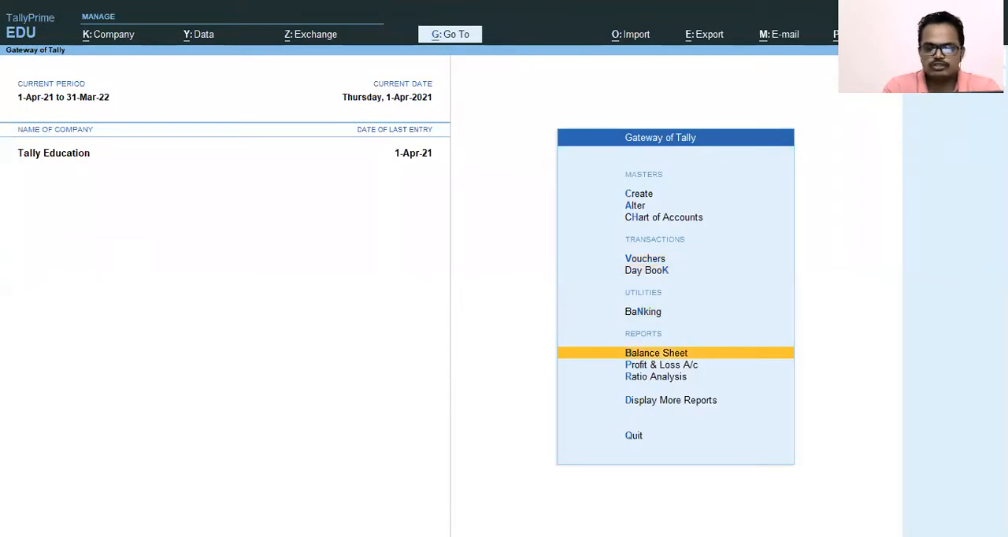
key(Down)
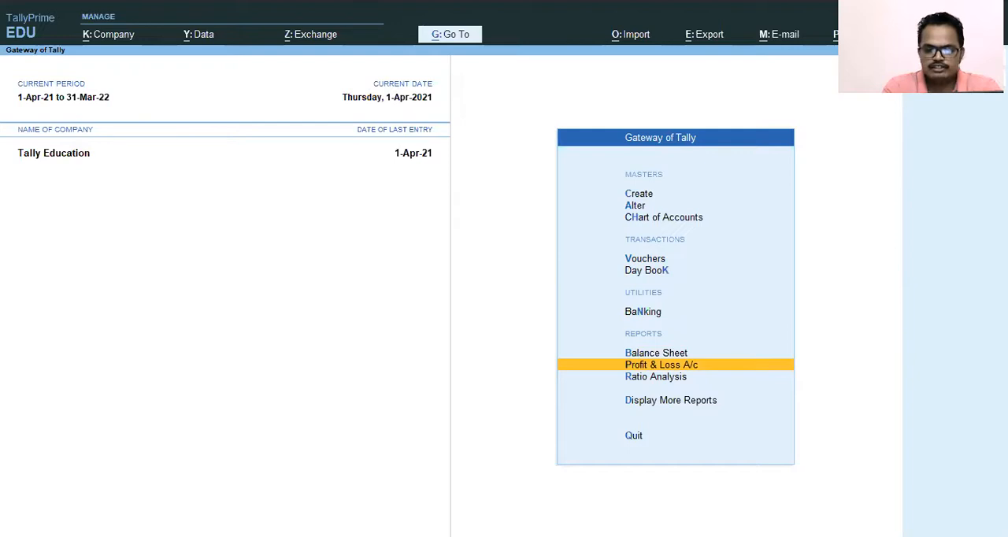
key(Return)
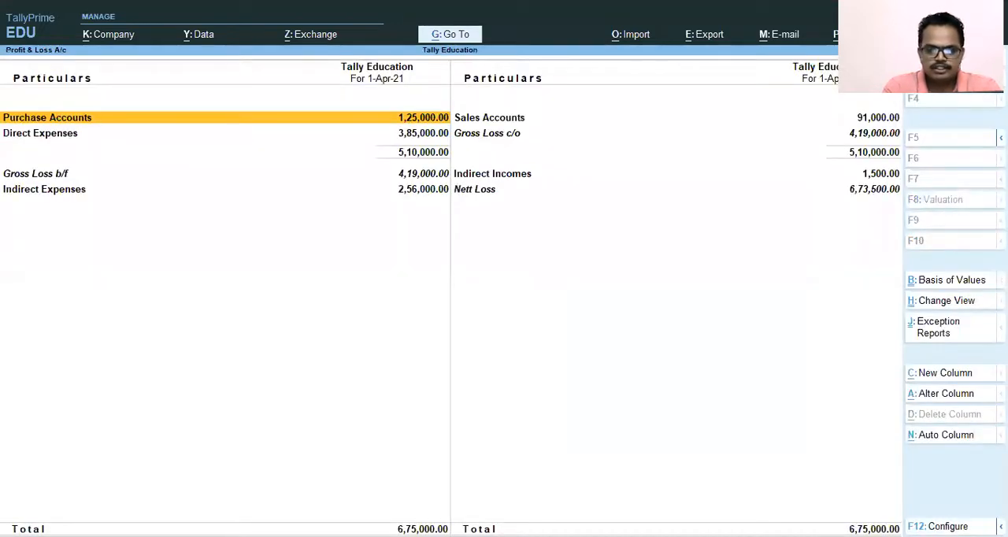
key(Down)
key(Up)
key(Down)
key(Return)
key(Down)
key(Down)
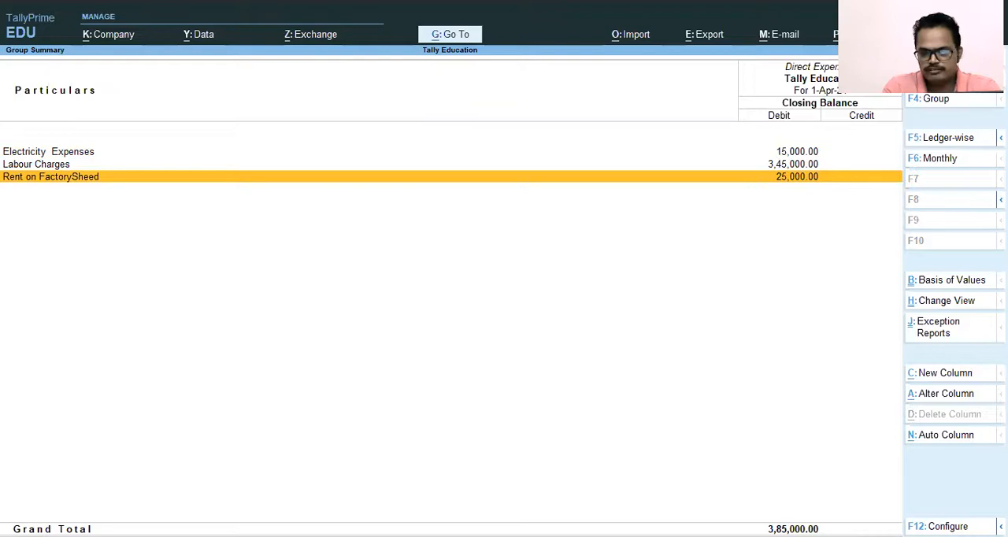
Step: Leave the Profit & Loss A/c and open the Current Liabilities group summary from the Balance Sheet
key(Escape)
key(Escape)
key(Up)
key(Return)
key(Down)
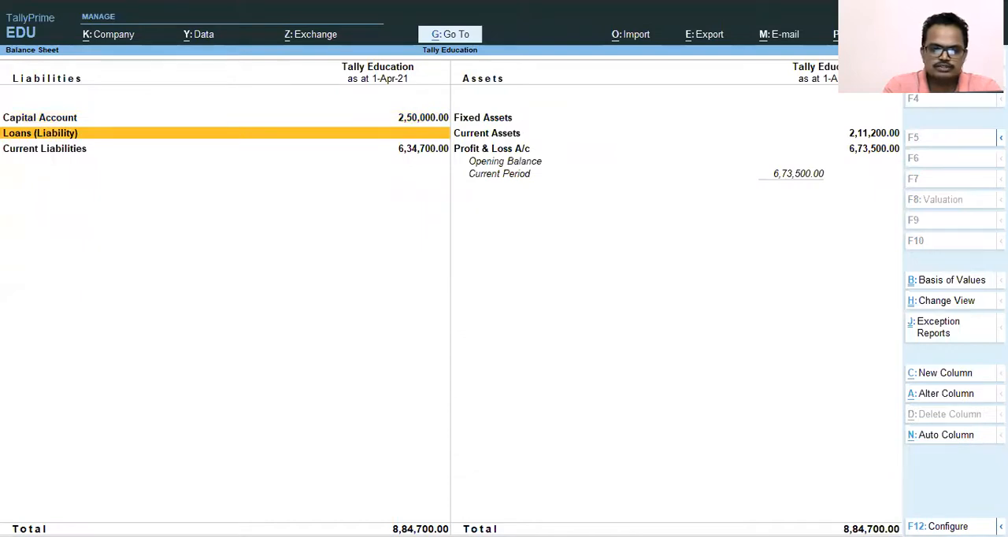
key(Down)
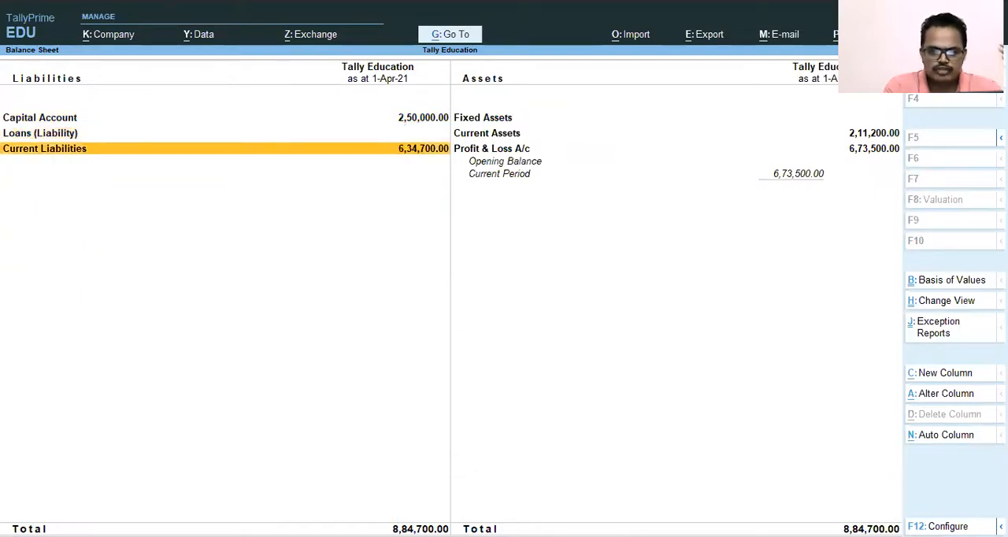
key(Return)
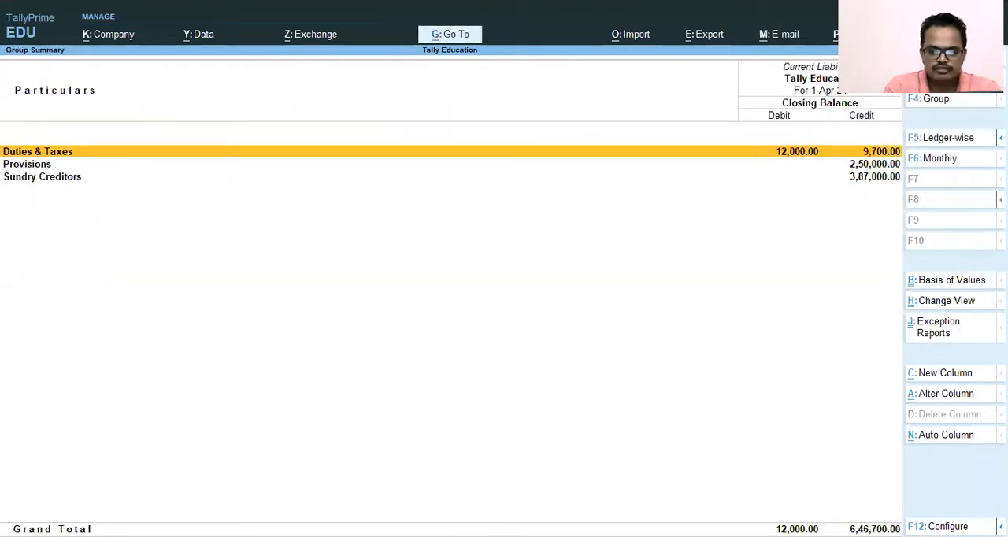
Step: Review the payee's ledger monthly summary under Sundry Creditors, and return to the Current Liabilities summary
key(Down)
key(Down)
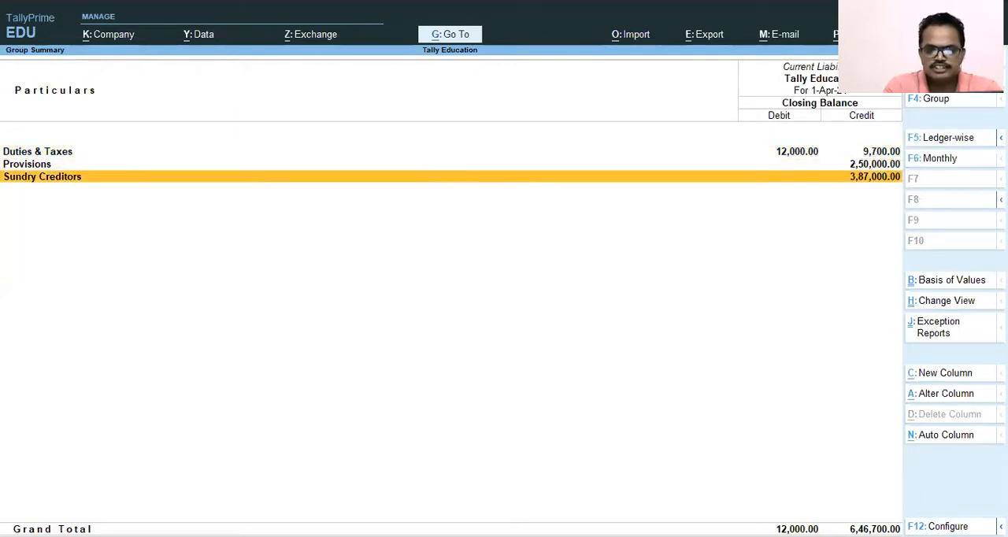
key(Return)
key(Down)
key(Down)
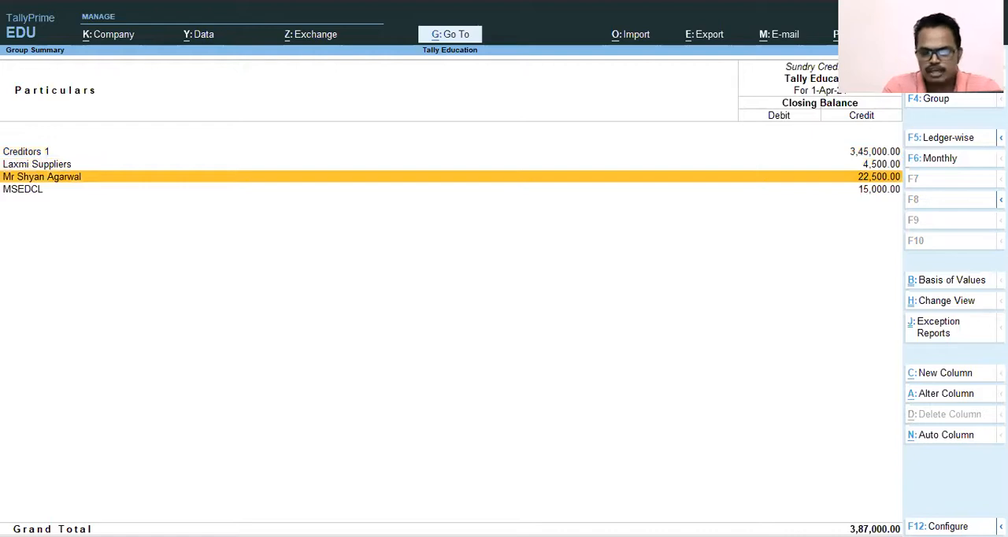
key(Return)
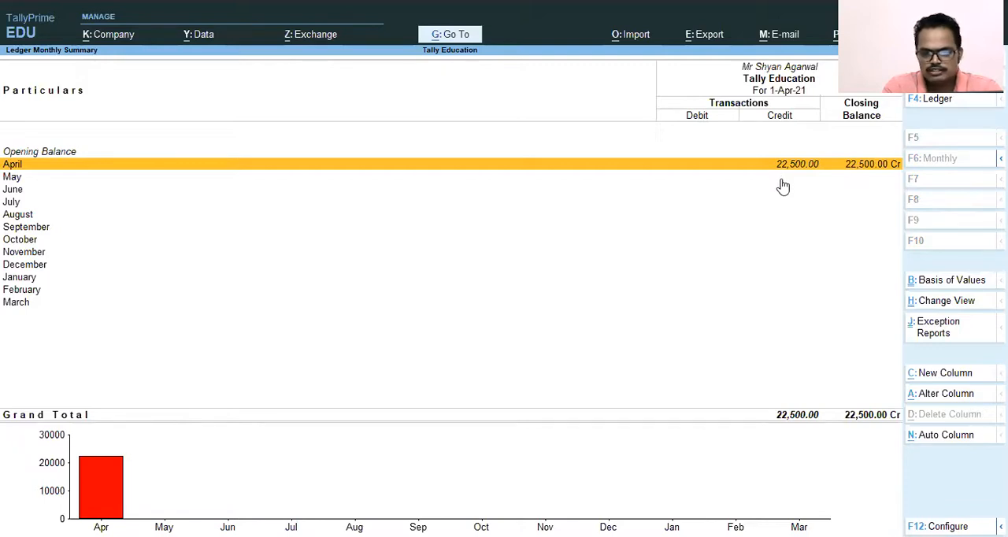
key(Escape)
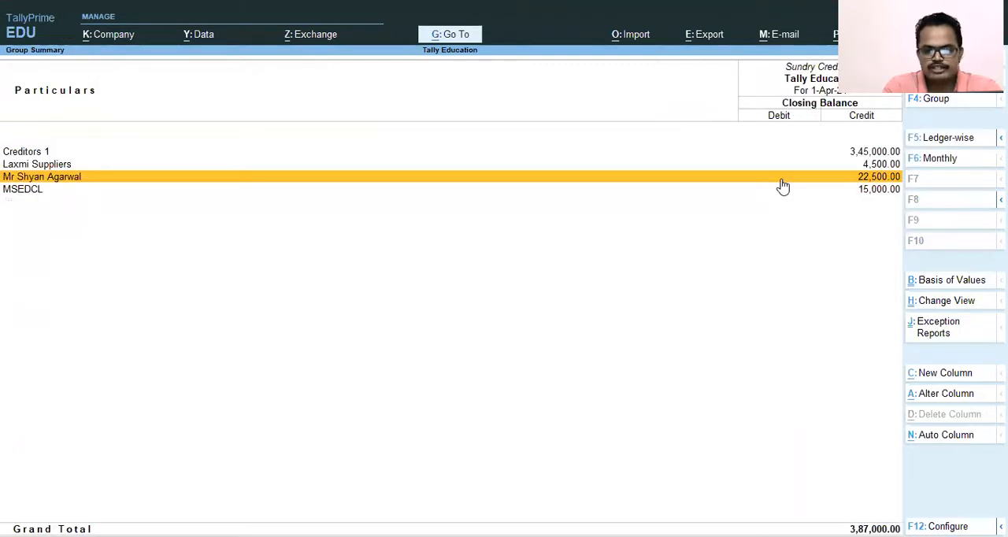
key(Escape)
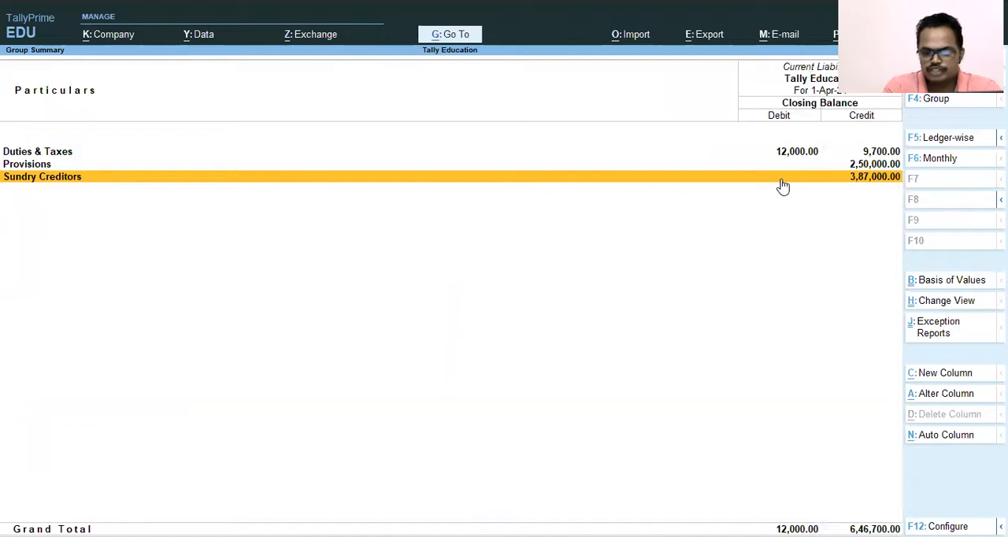
Step: Check the TDS on Rent - 94 I ledger under Duties & Taxes, and return to the Current Liabilities summary
key(Up)
key(Up)
key(Down)
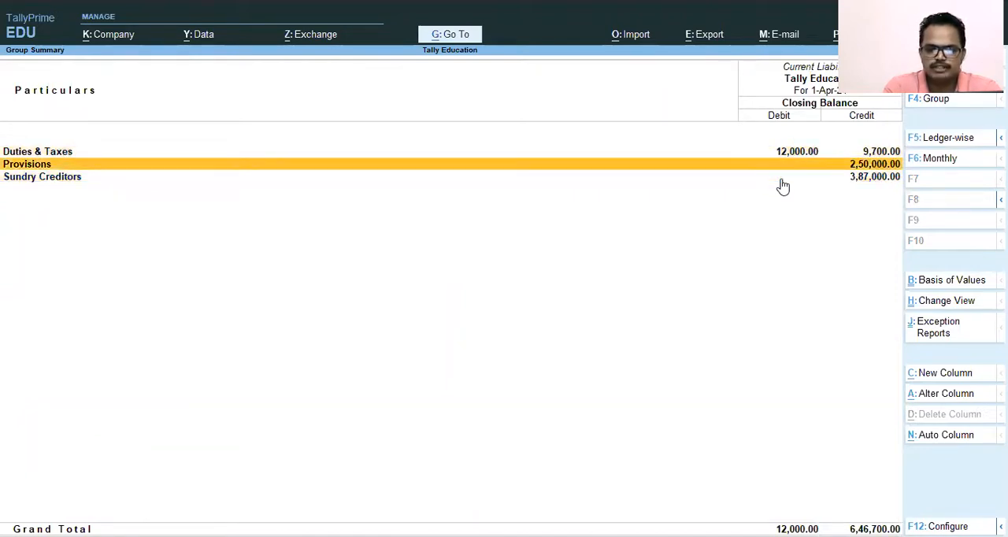
key(Down)
key(Up)
key(Up)
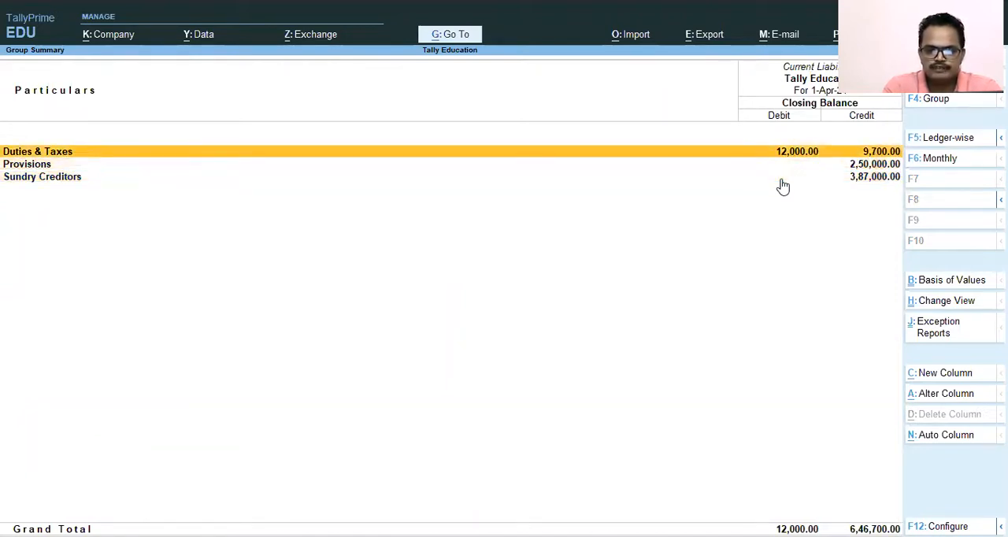
key(Return)
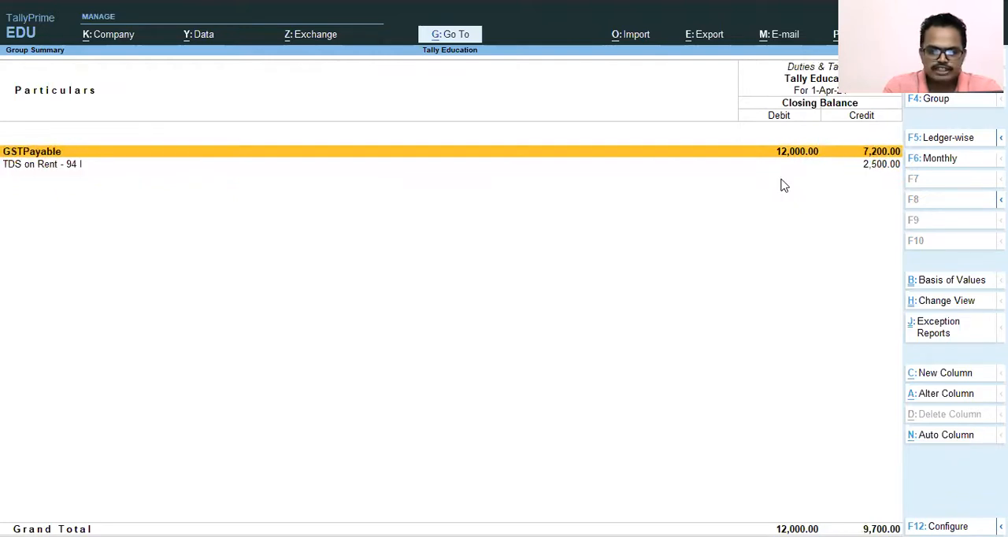
key(Down)
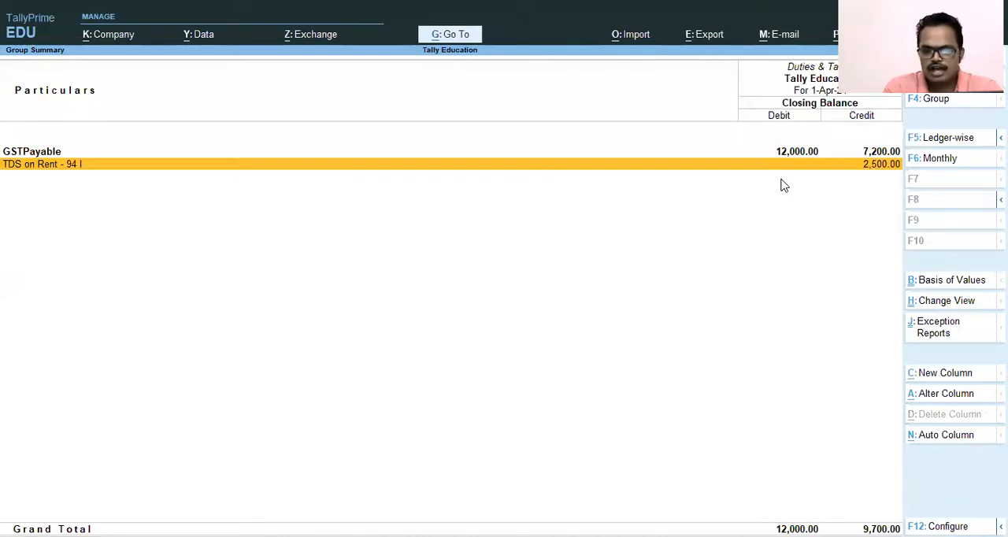
key(Escape)
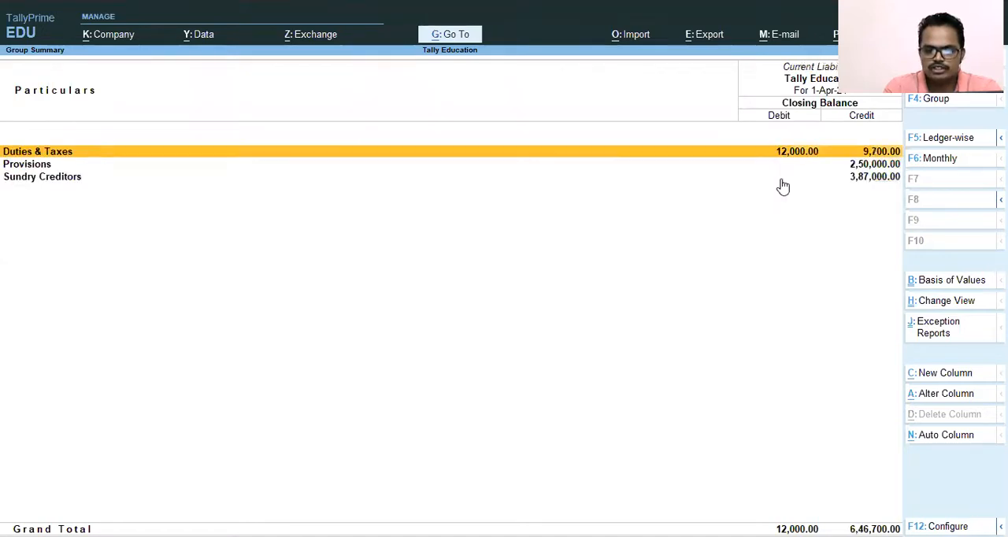
Step: Leave the Current Liabilities summary and the Balance Sheet, and open voucher entry
key(Escape)
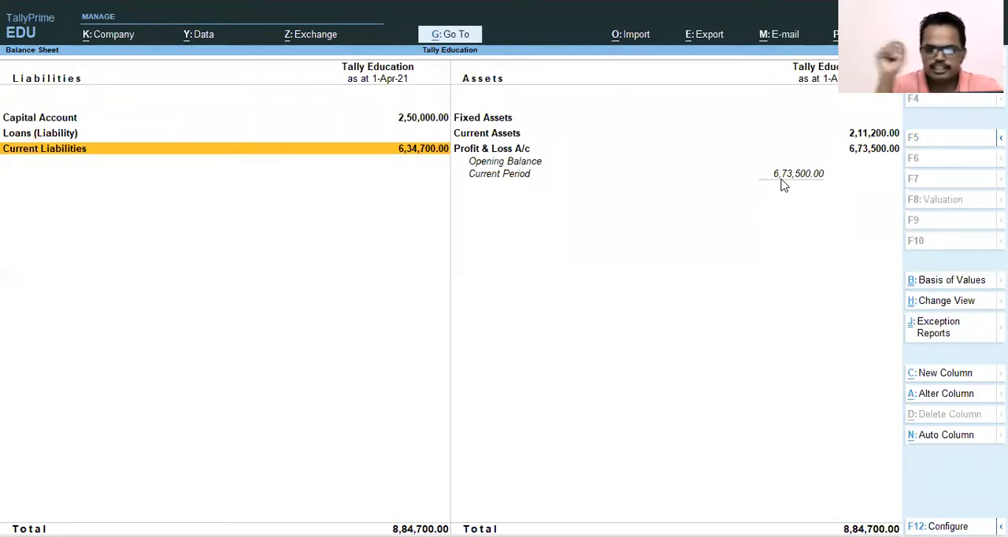
key(Escape)
key(Escape)
key(n)
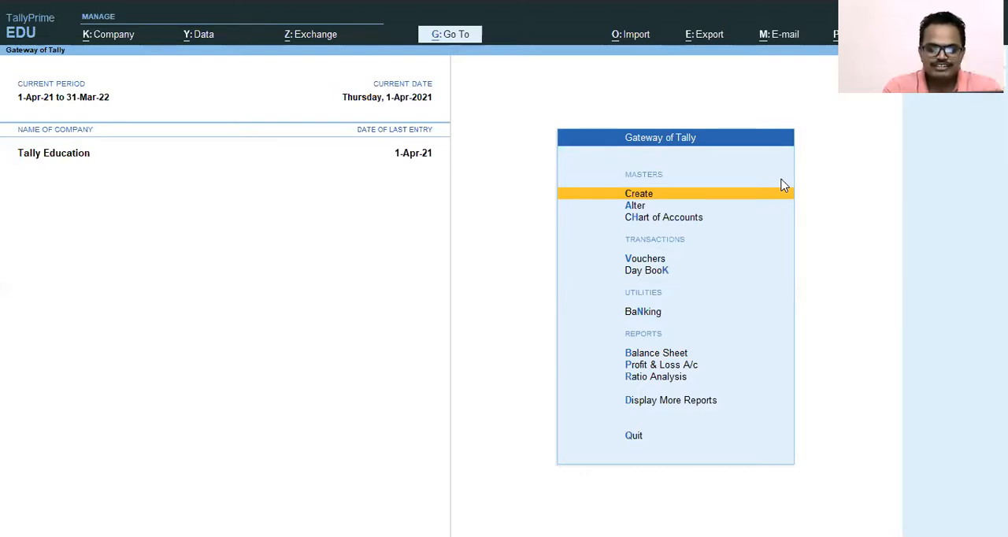
key(Down)
key(Down)
key(Down)
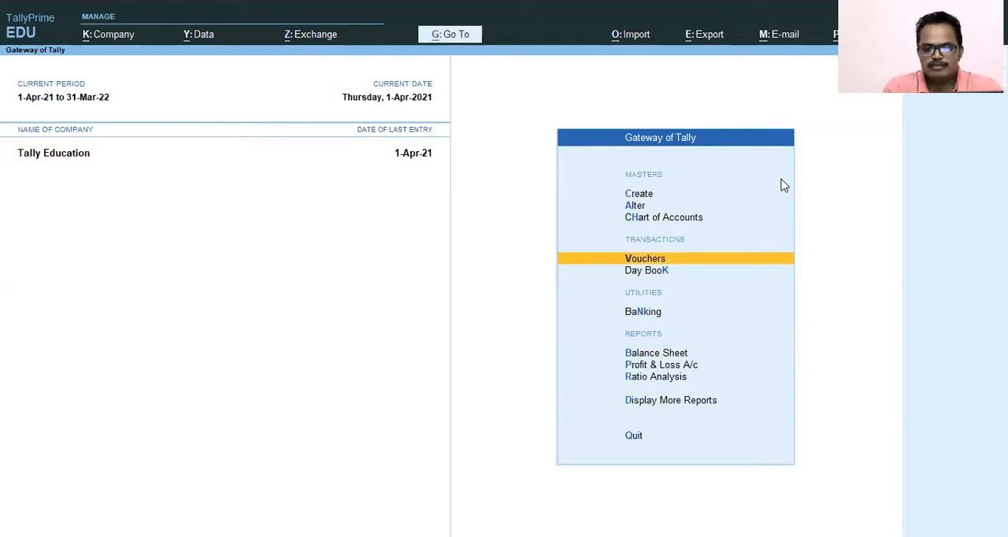
key(Return)
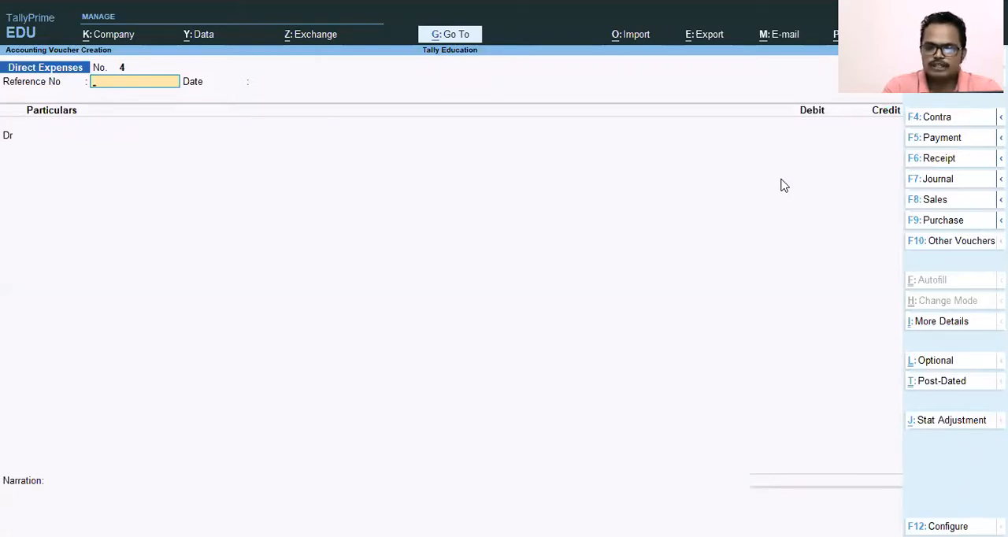
Step: Switch the new voucher to the Bank Payment voucher type
key(F5)
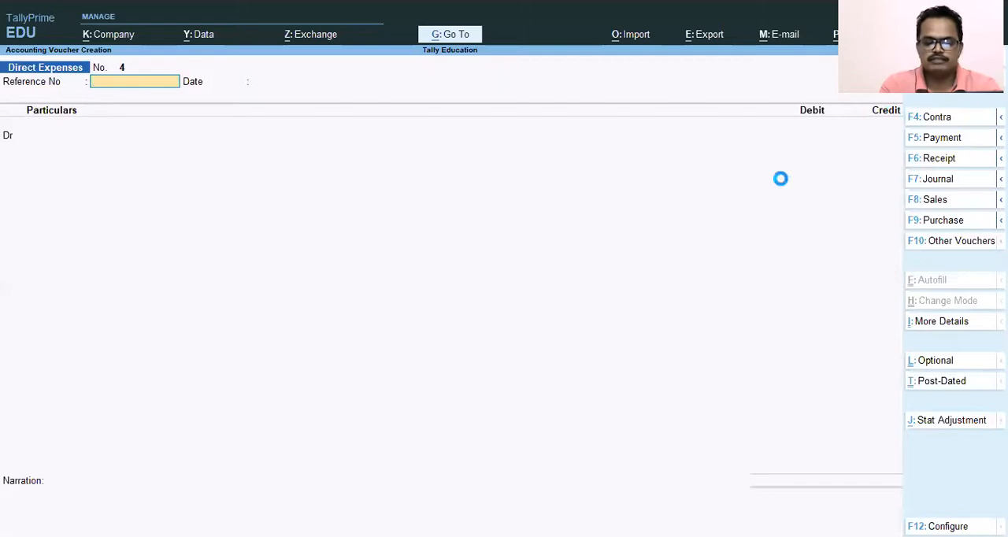
key(Up)
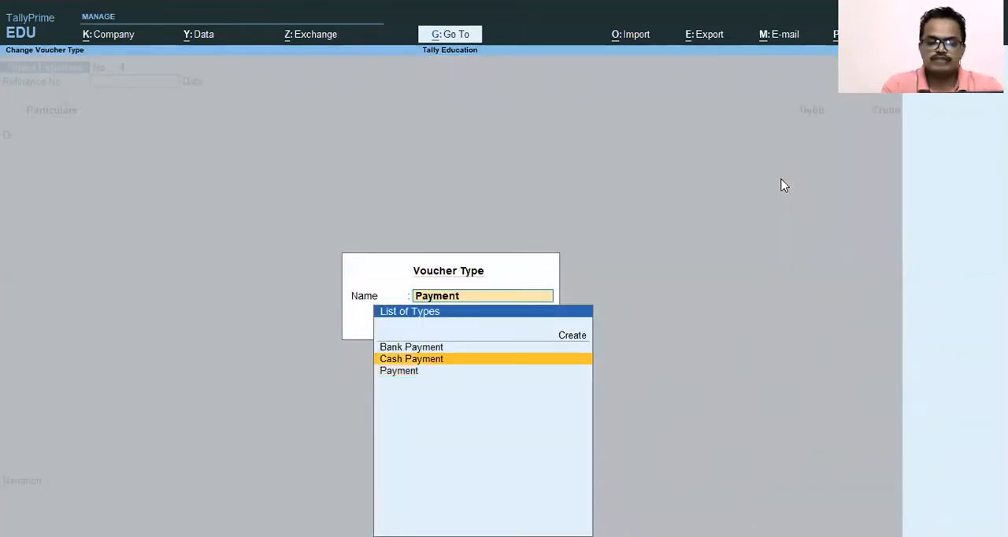
key(Up)
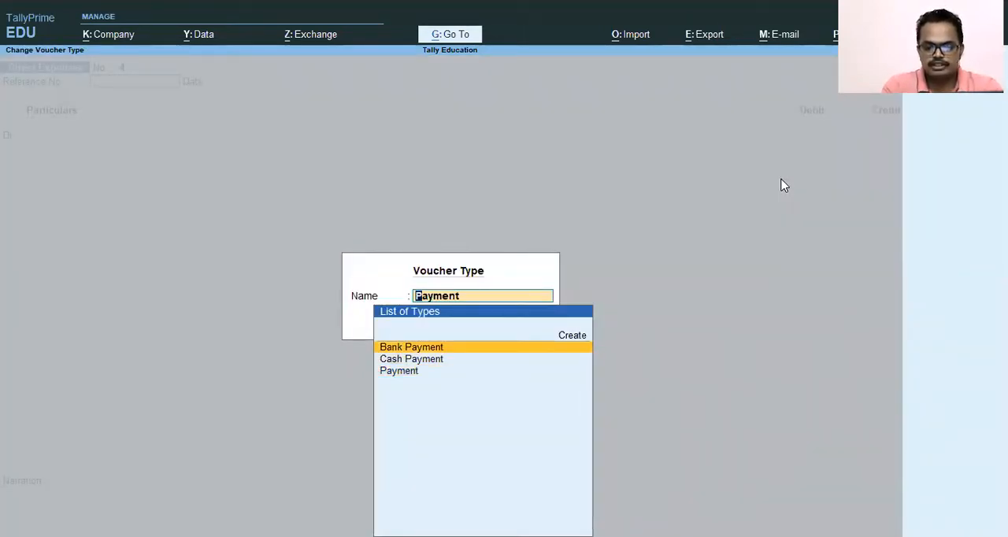
key(Up)
key(Up)
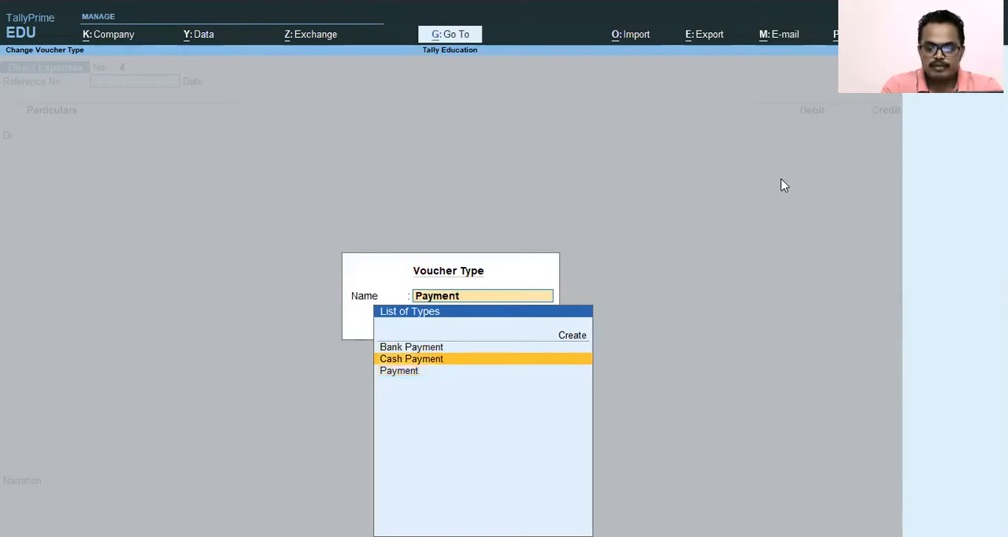
key(Up)
key(Up)
key(Down)
key(Down)
key(Up)
key(Up)
key(Down)
key(Down)
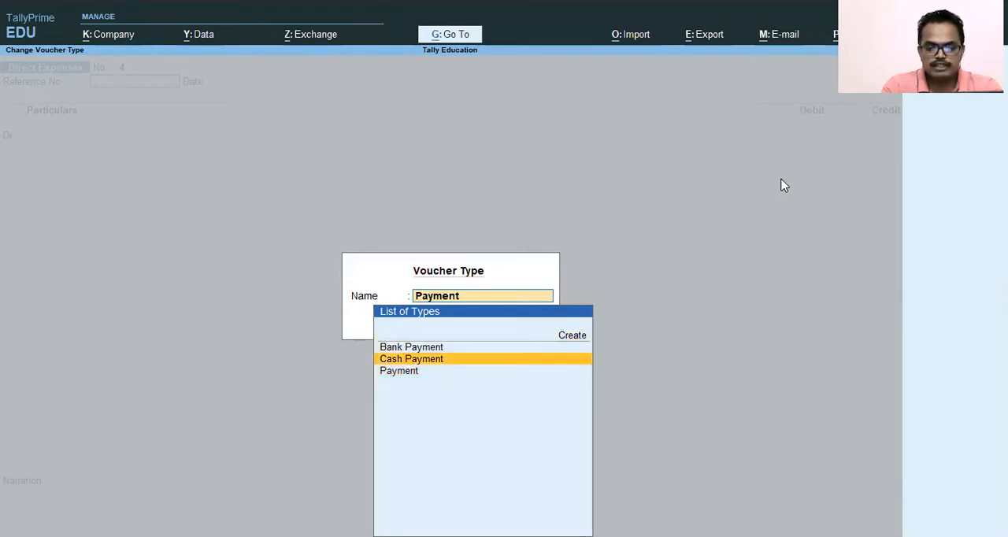
key(Down)
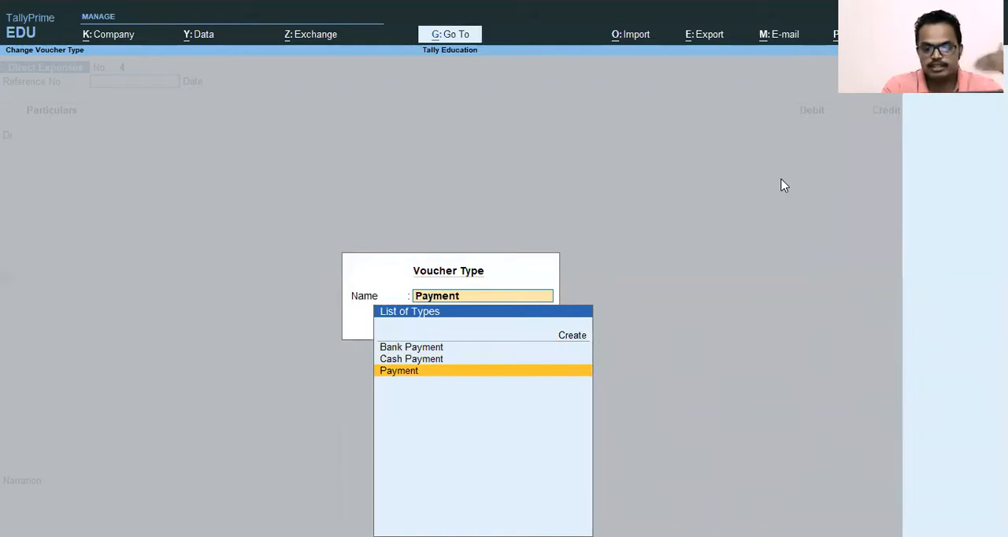
key(Up)
key(Up)
key(Down)
key(Up)
key(Down)
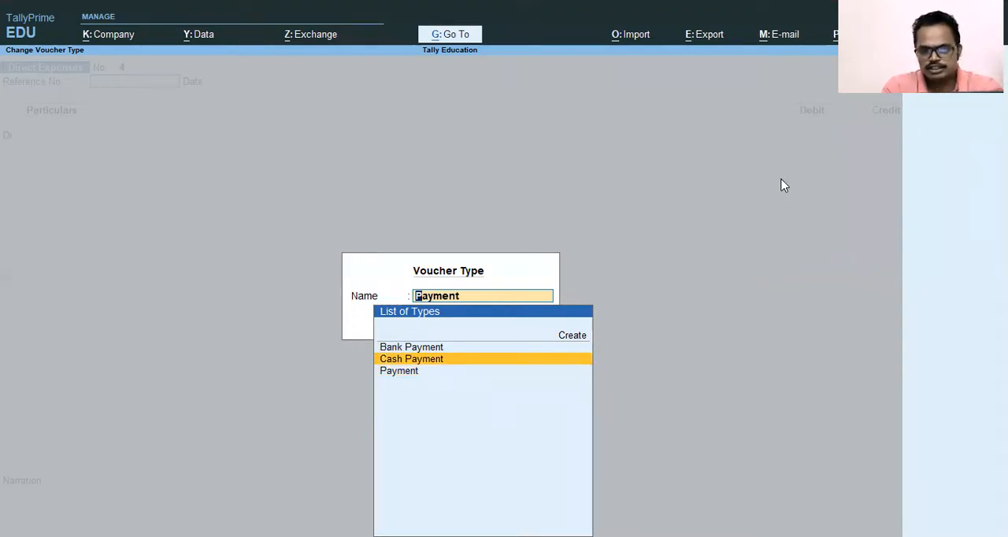
key(Up)
key(Down)
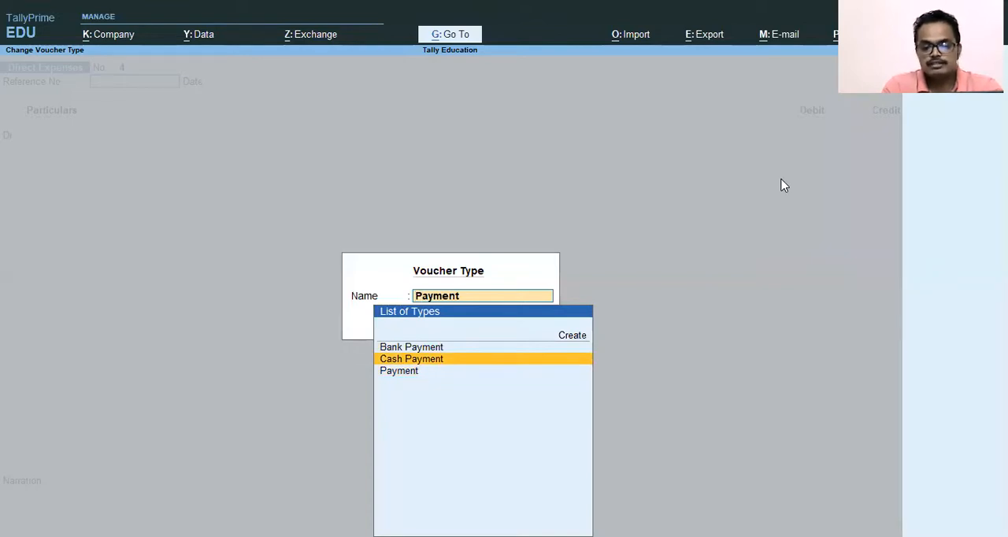
key(Up)
key(Down)
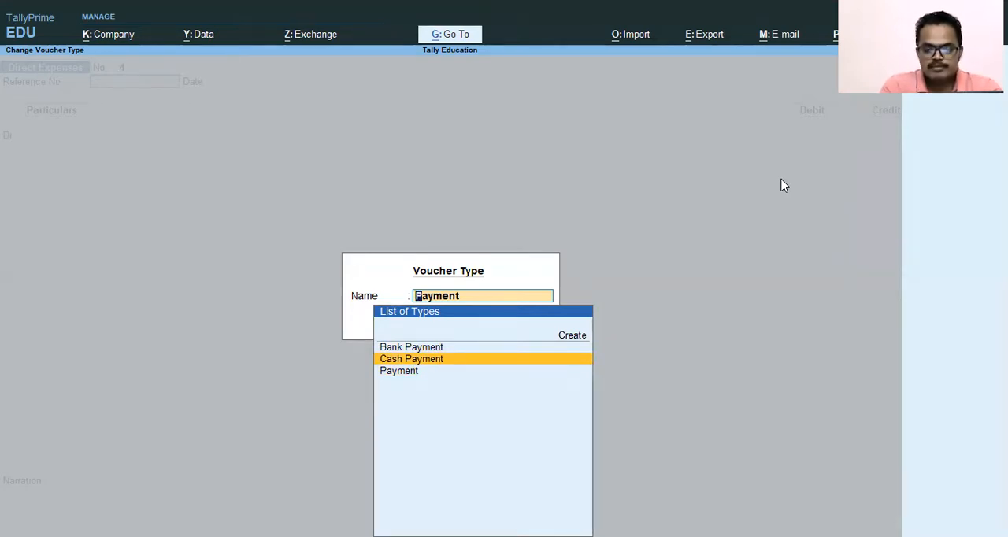
key(Up)
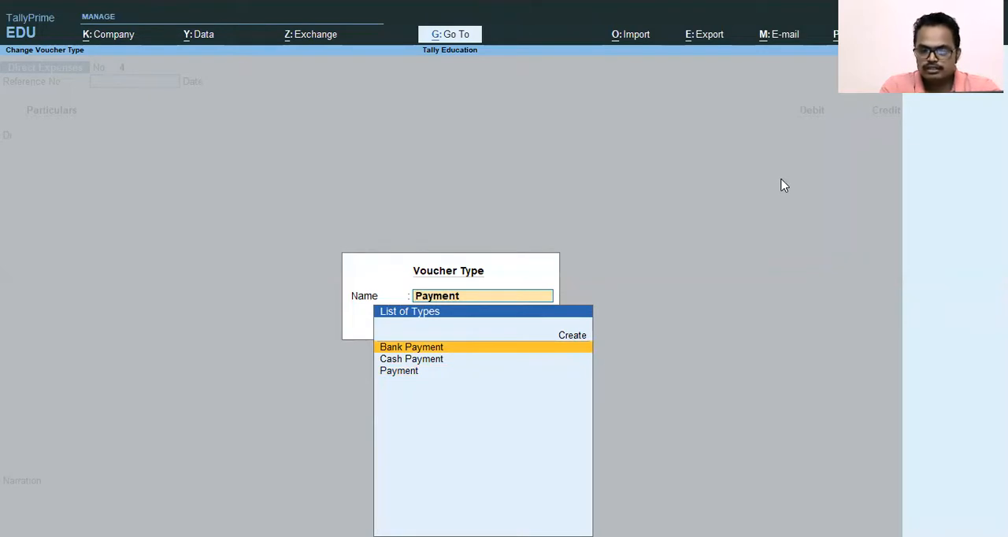
key(Return)
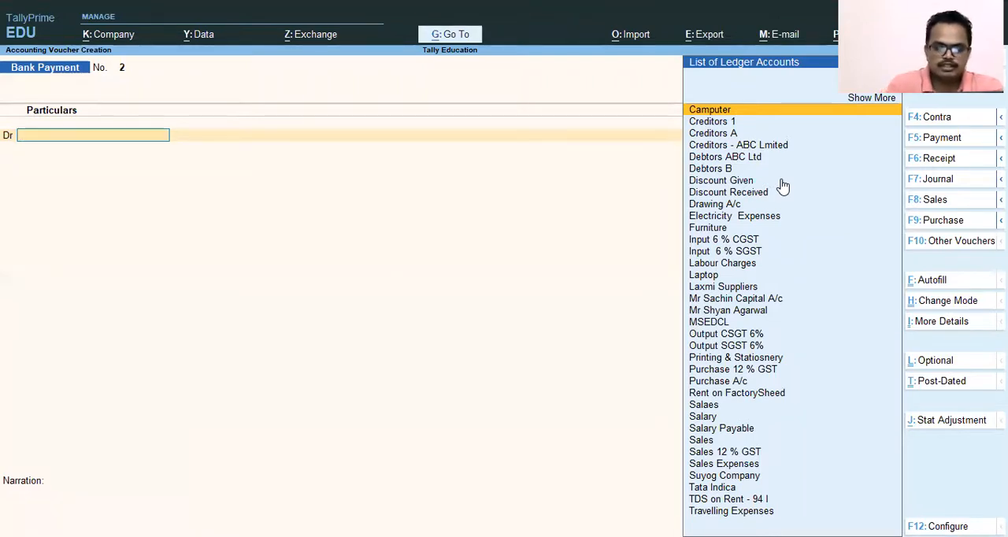
Step: Choose the rent payee's ledger as the debit account of the Bank Payment voucher
text(Mr)
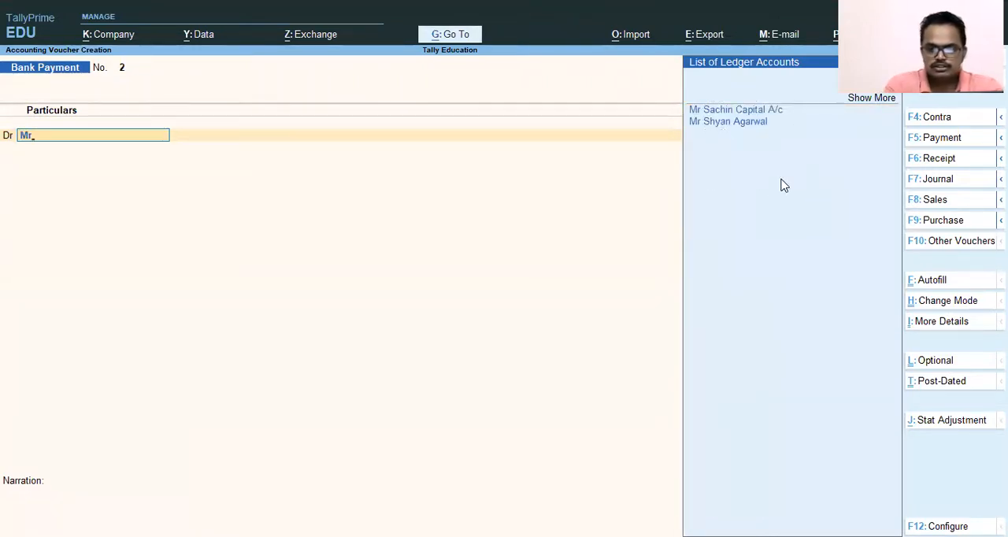
key(Down)
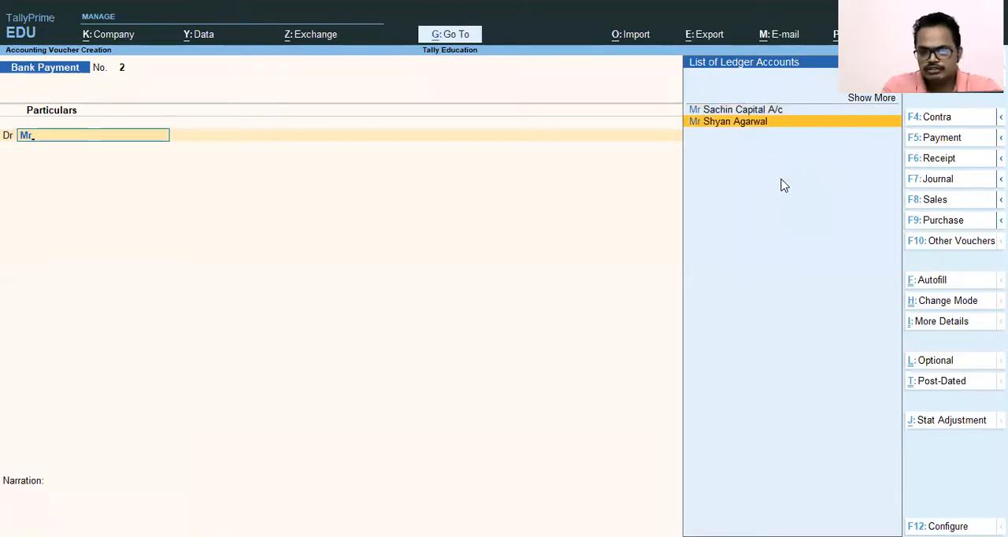
key(Return)
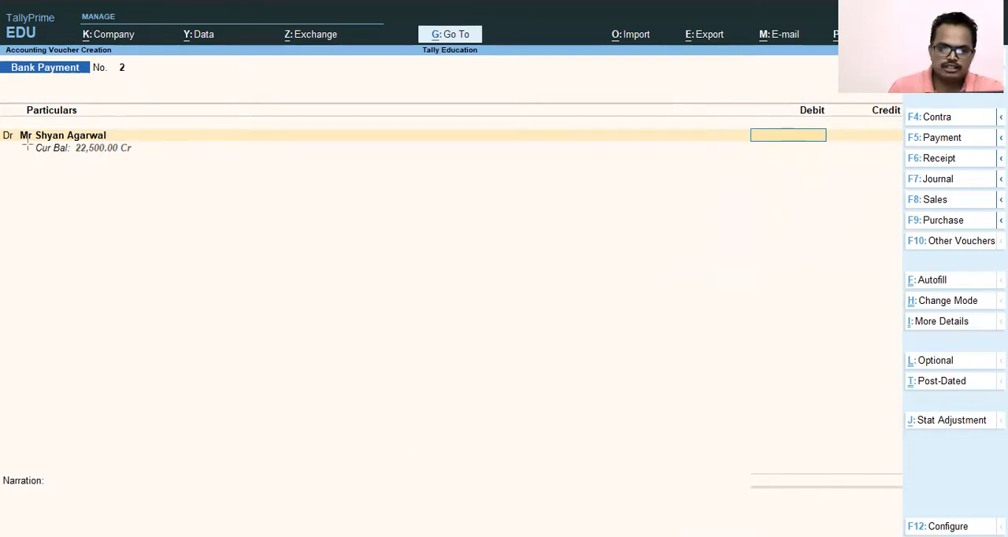
mouse_move(27, 142)
mouse_down()
mouse_move(73, 159)
mouse_move(140, 159)
mouse_up()
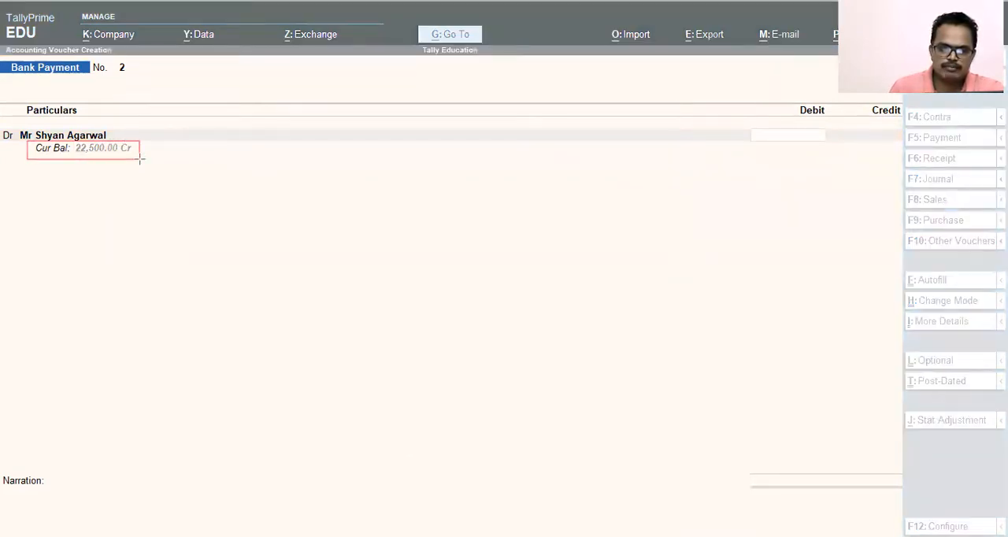
mouse_move(747, 121)
mouse_down()
mouse_move(785, 147)
mouse_move(840, 148)
mouse_up()
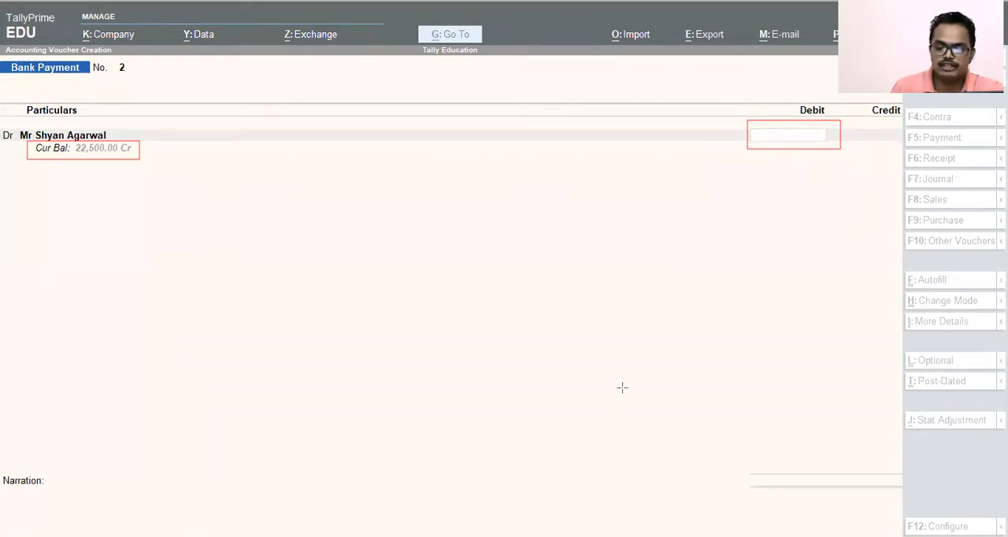
key(ctrl+z)
key(ctrl+z)
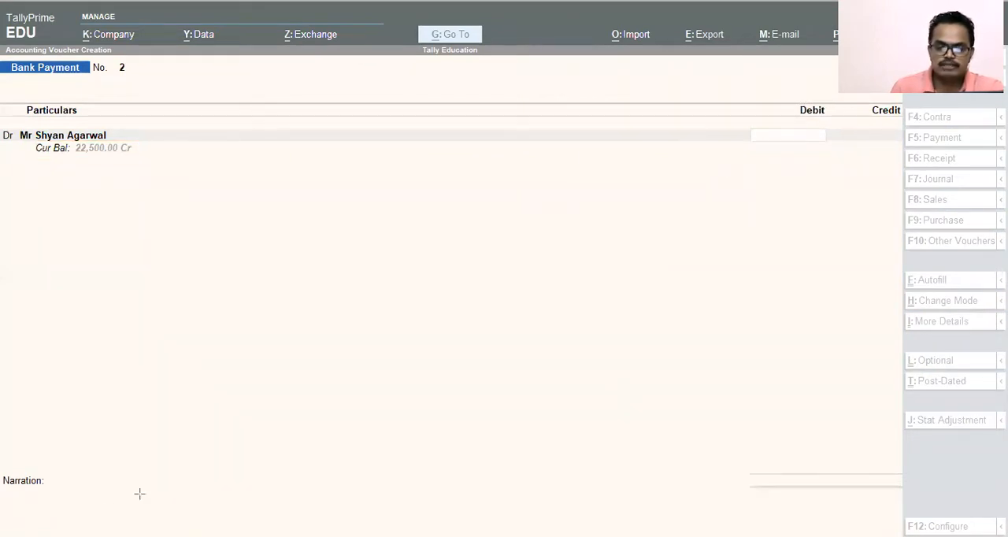
key(Escape)
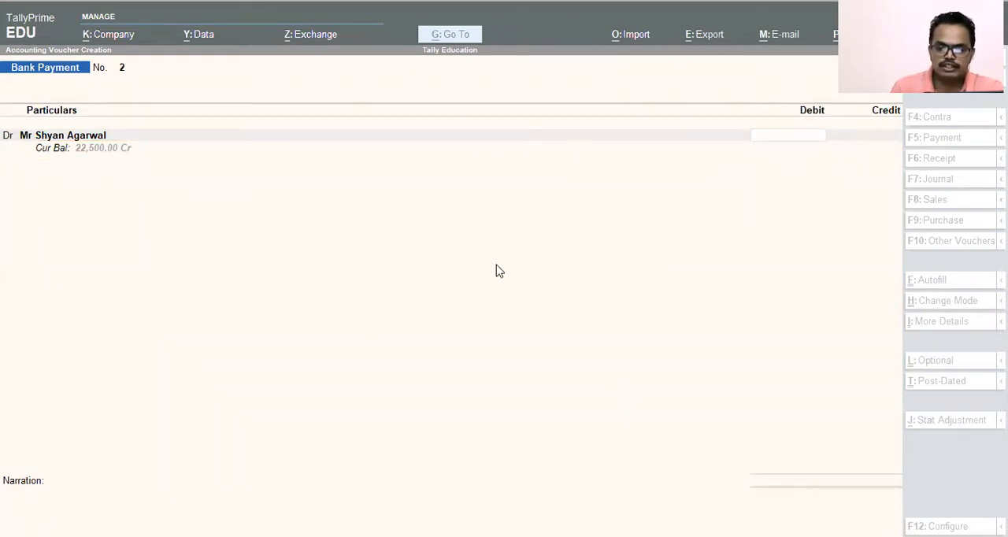
Step: Enter 22,500 as the debit amount for the rent payee's ledger
click(778, 145)
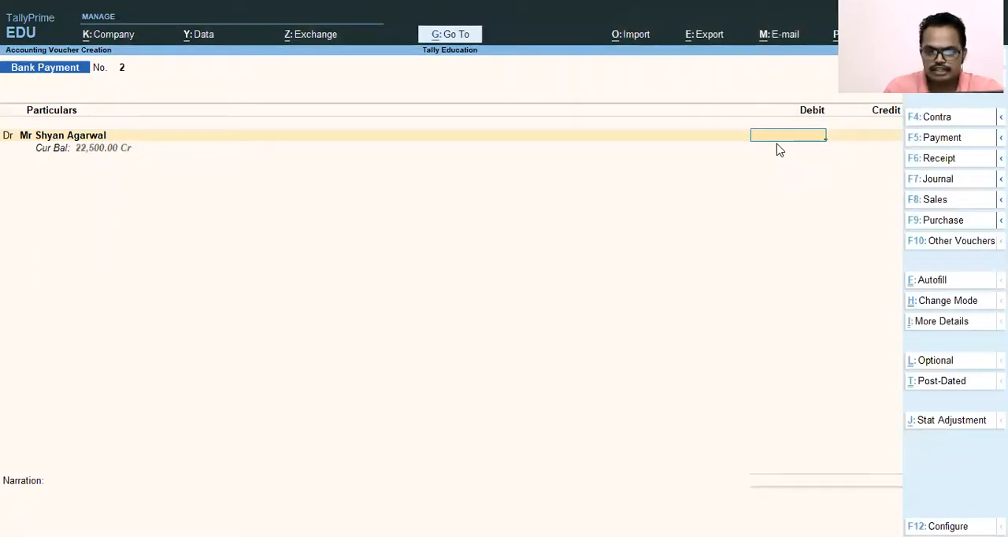
text(22500)
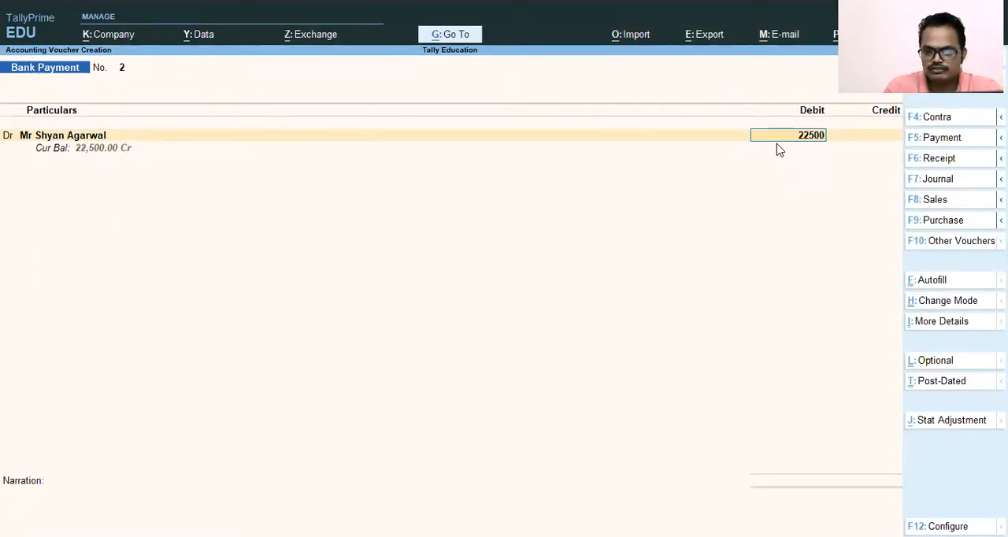
key(Return)
Step: Allocate the payee's 22,500 debit as Agst Ref to the pending bill April 21 Rent
key(Return)
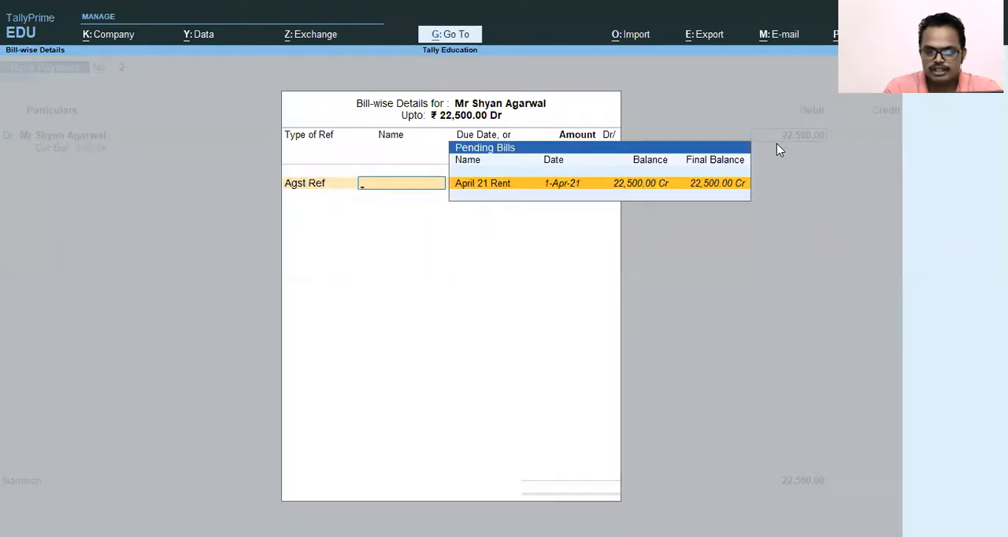
key(Return)
key(Return)
key(BackSpace)
key(BackSpace)
key(BackSpace)
key(Return)
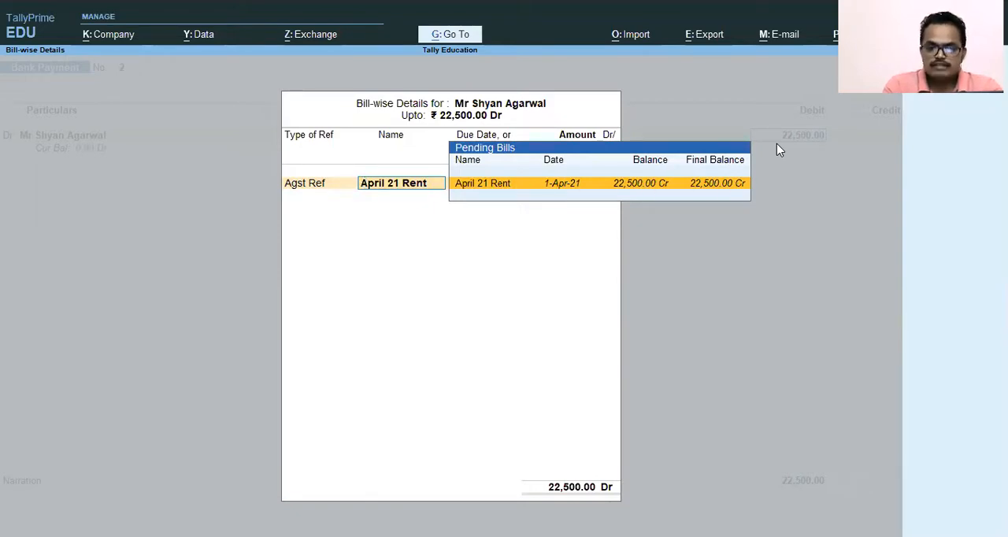
key(Return)
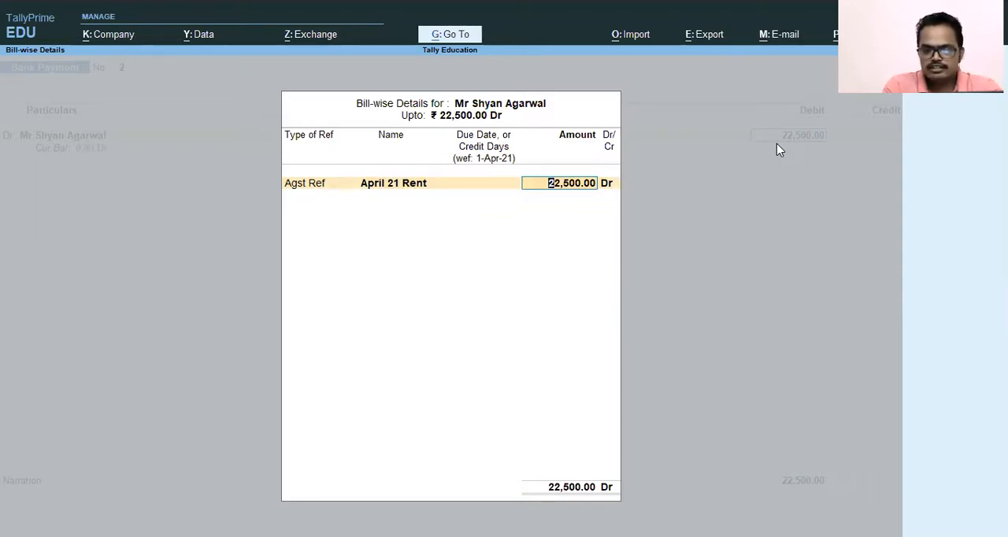
key(Return)
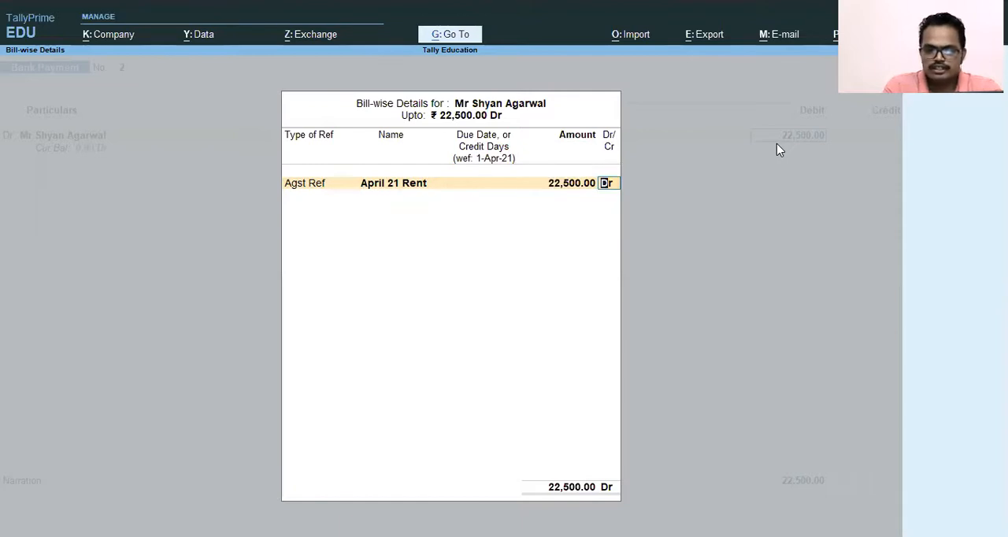
key(Return)
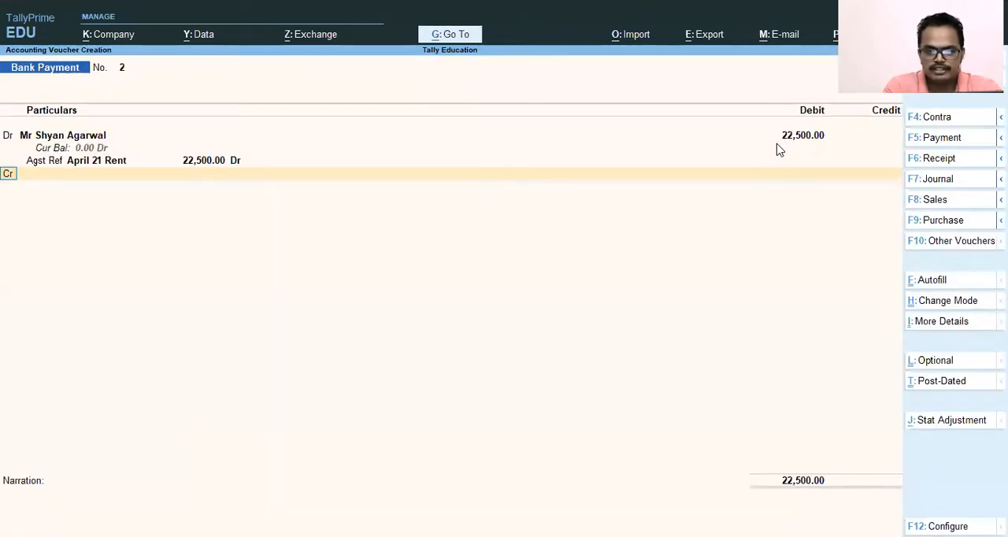
Step: Credit the SBI Bank Ltd ledger with 22,500 in the Bank Payment voucher
key(Return)
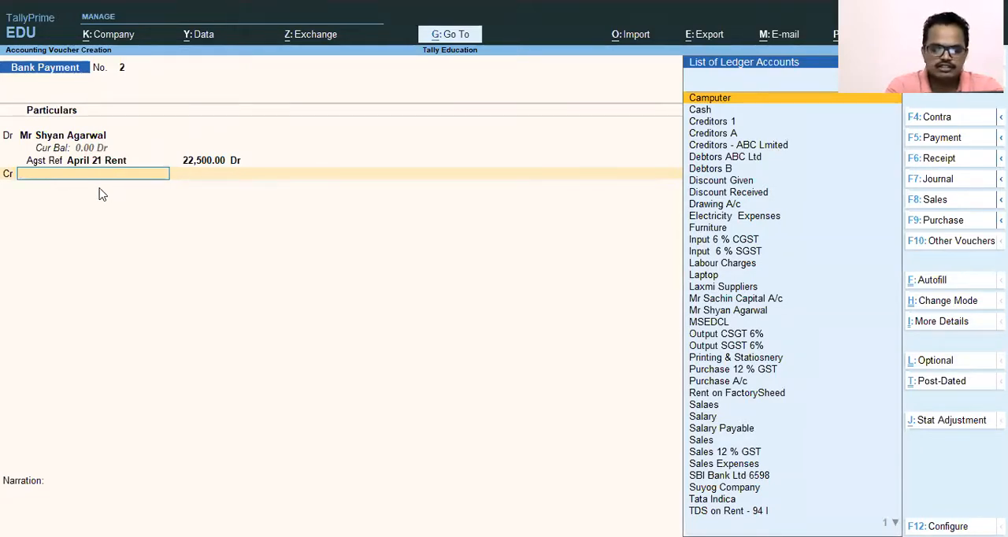
text(Sbi)
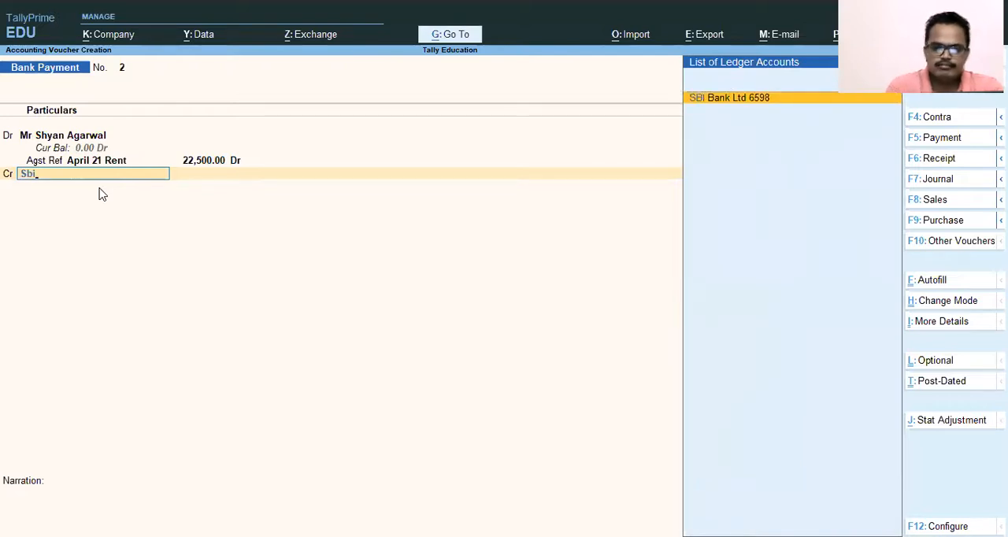
key(Return)
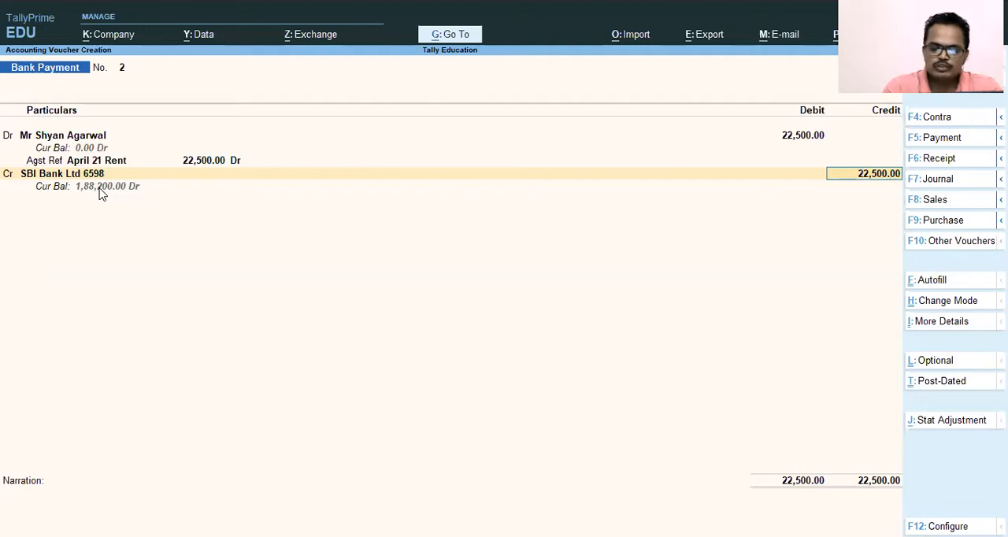
key(Return)
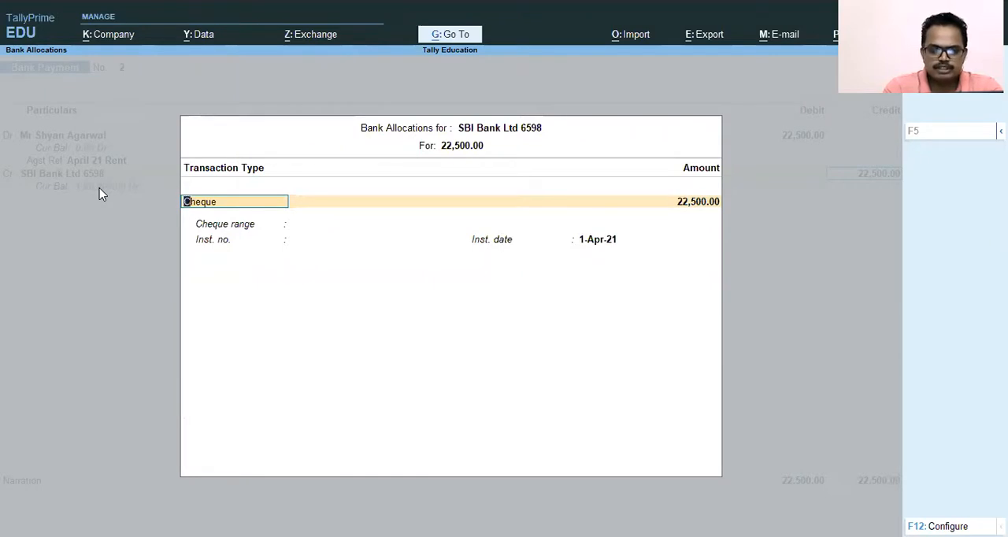
Step: Allocate the SBI Bank Ltd credit of 22,500 as an e-Fund Transfer, with bank Not Applicable and instrument date 1-Apr-21
text(e)
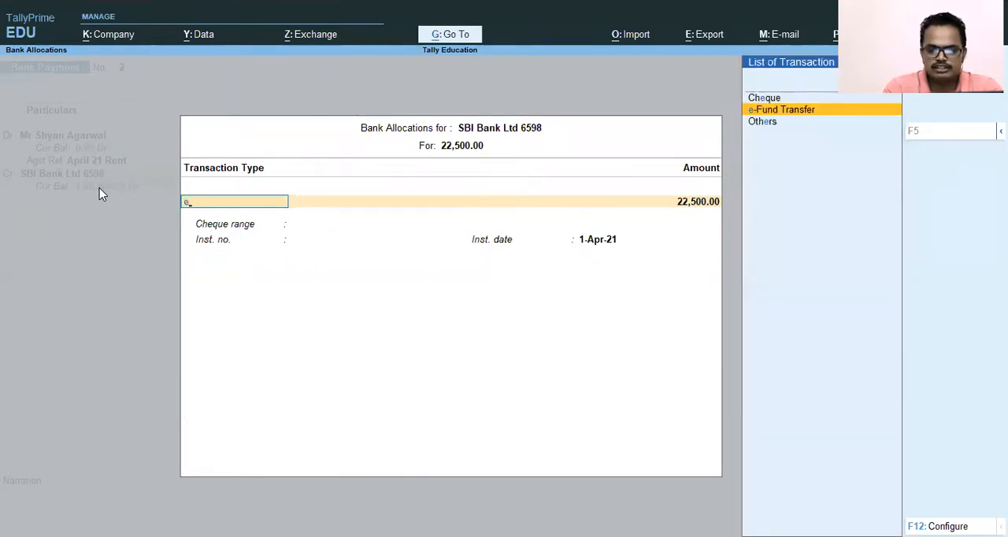
key(Return)
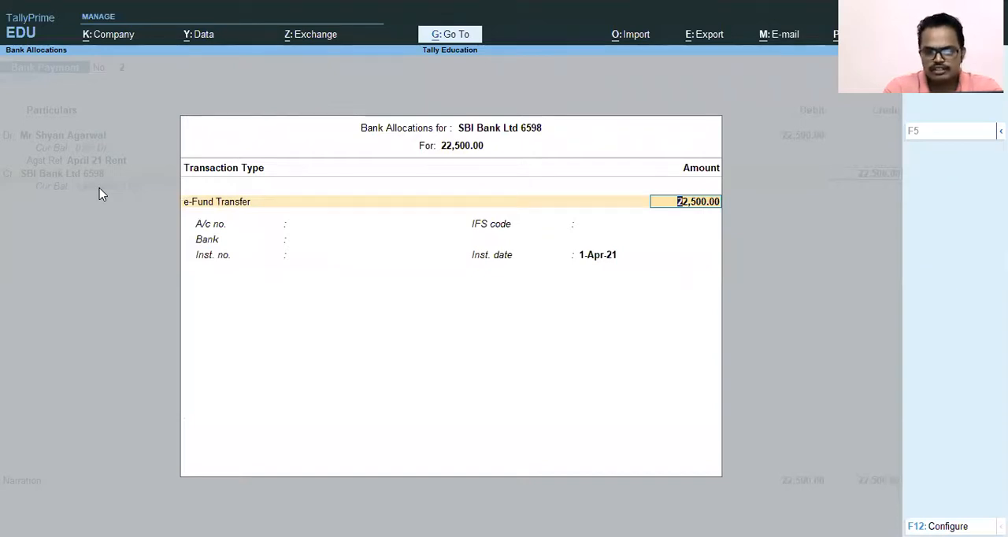
key(Return)
key(Return)
key(Return)
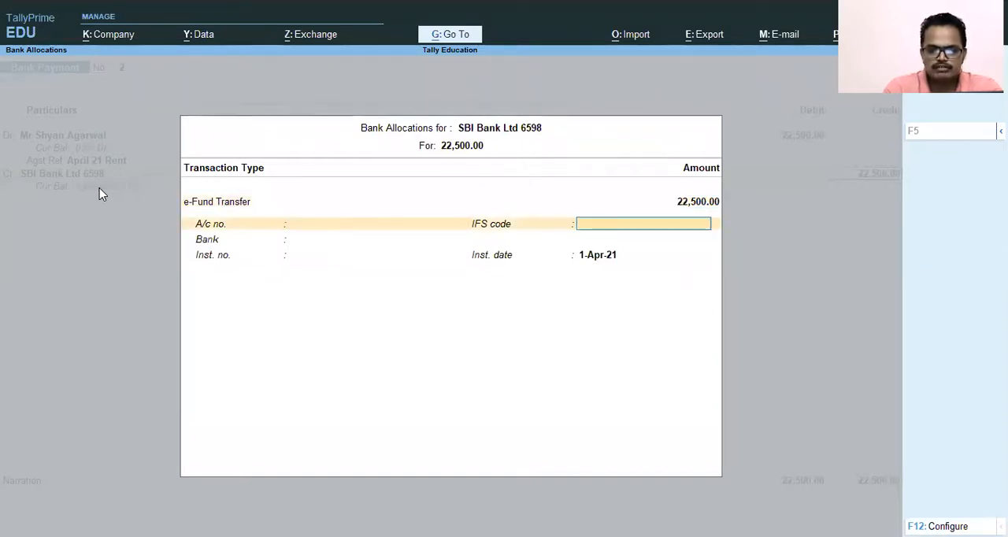
key(Return)
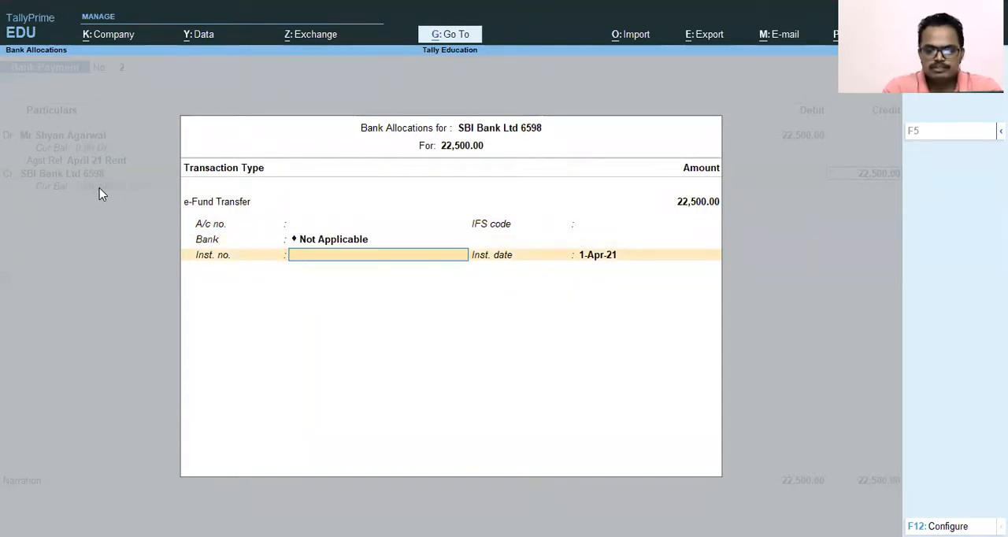
key(Return)
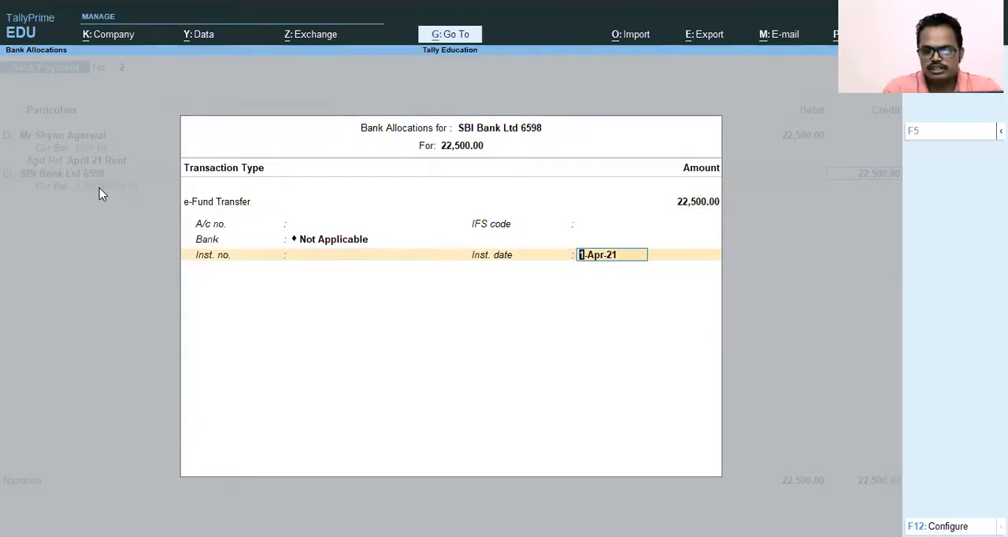
key(Return)
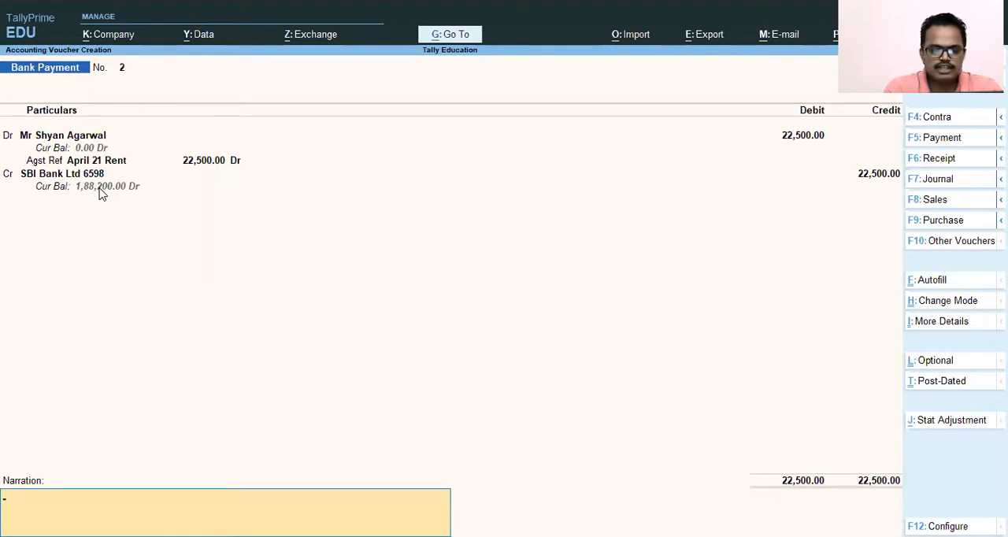
Step: Enter the Bank Payment narration "Being Factory rent paid for the month of April 21"
text(Being)
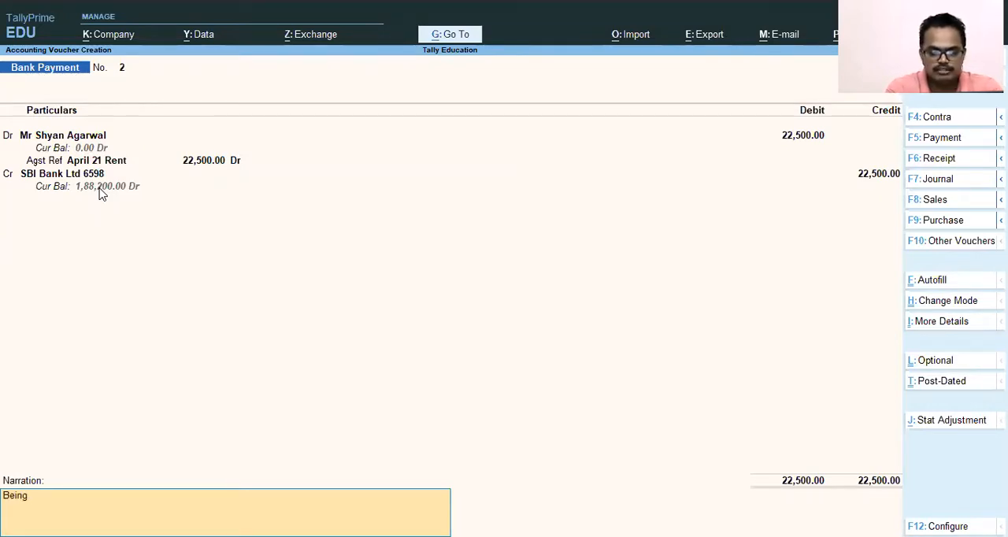
text(F)
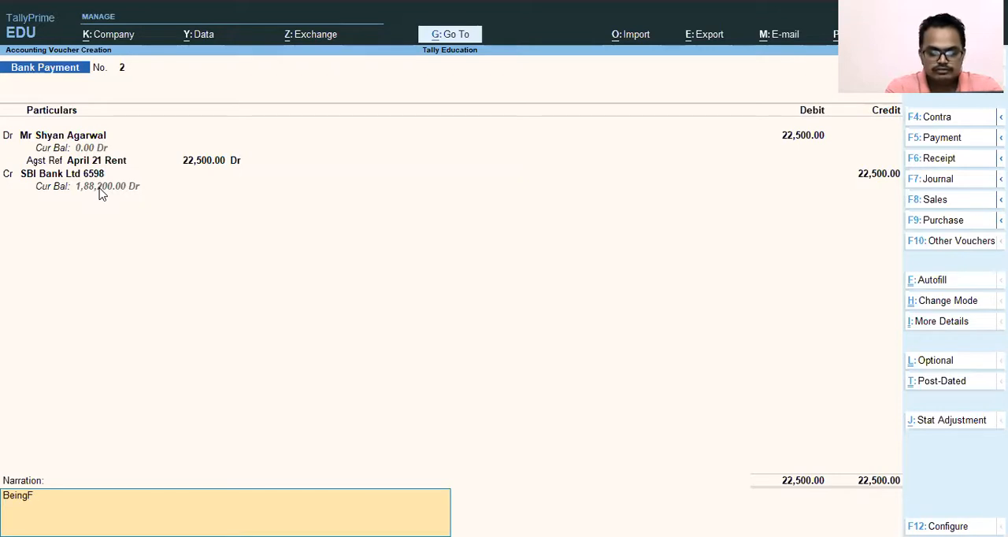
text(a)
key(BackSpace)
key(BackSpace)
text(Fctpru)
key(BackSpace)
key(BackSpace)
key(BackSpace)
key(BackSpace)
text(toryrent p)
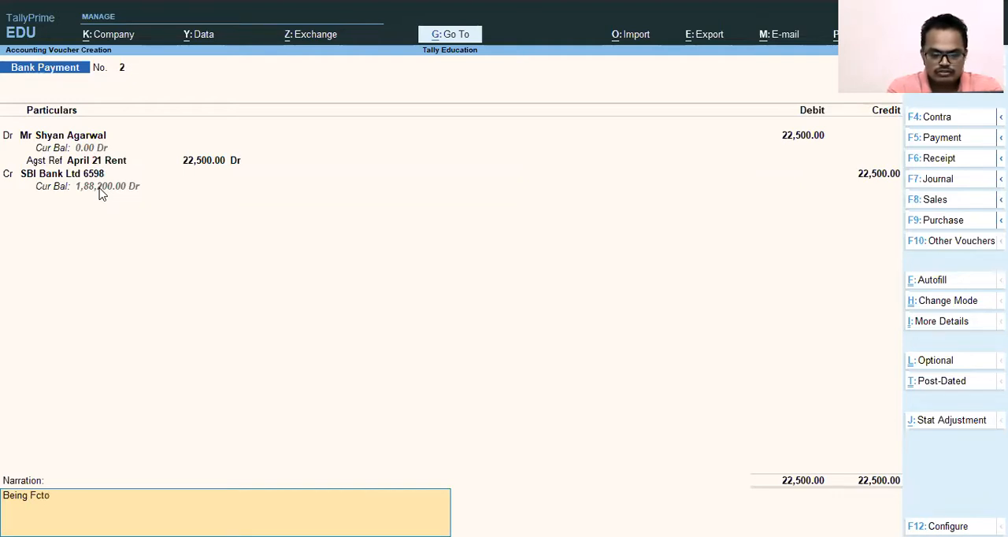
key(BackSpace)
key(BackSpace)
key(BackSpace)
key(BackSpace)
key(BackSpace)
key(BackSpace)
key(BackSpace)
key(BackSpace)
key(BackSpace)
key(BackSpace)
key(BackSpace)
text(a)
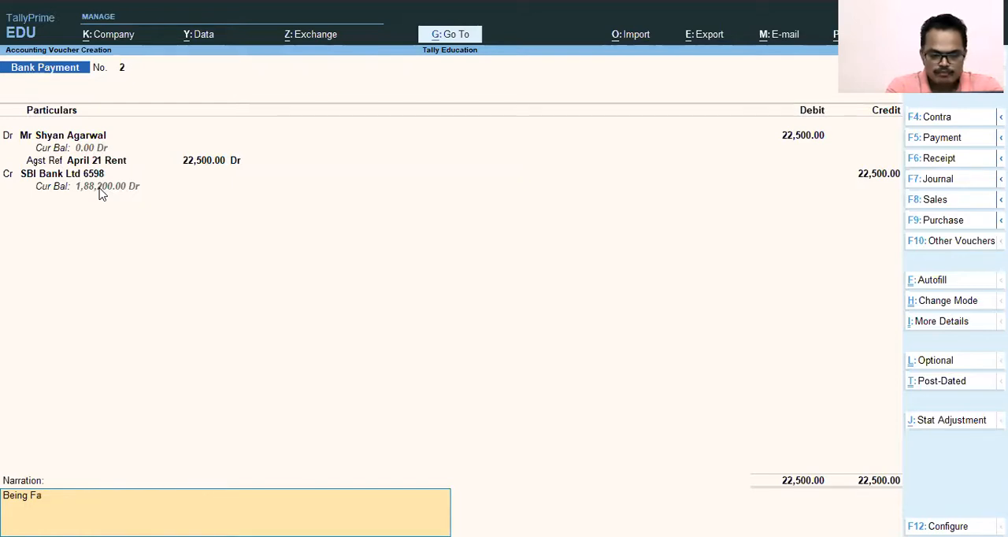
text(ctory rent paid for the month of April 21)
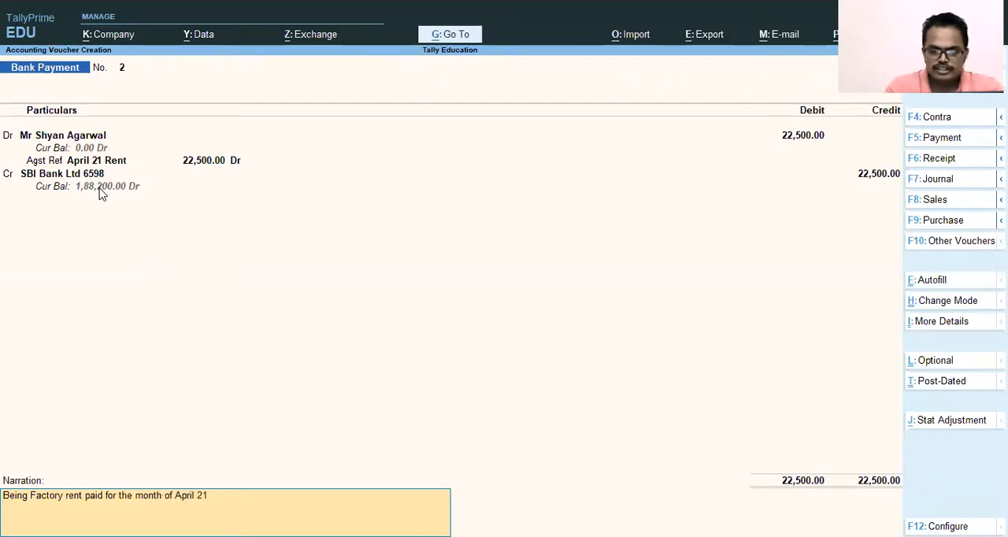
Step: Save the rent Bank Payment voucher and leave voucher creation for the Gateway of Tally
key(Return)
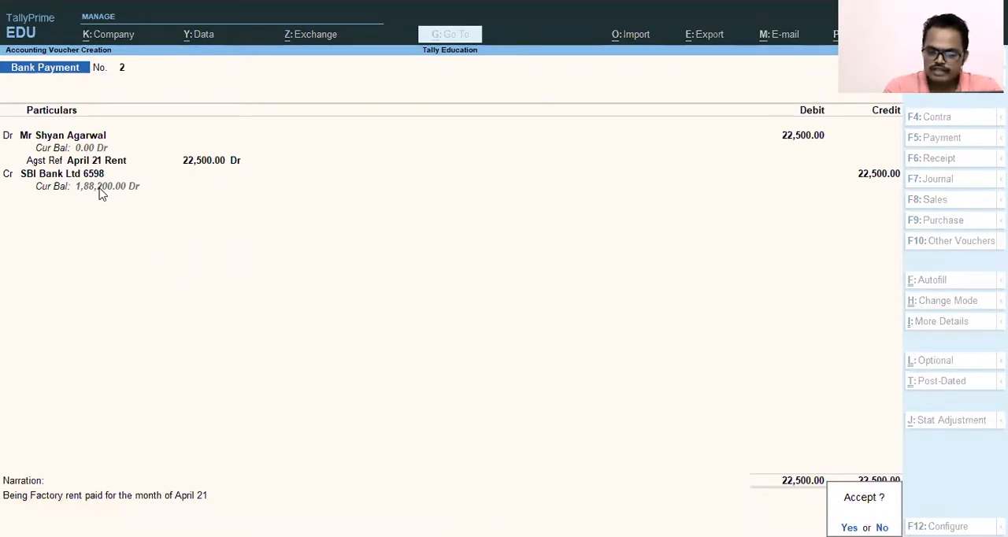
key(Return)
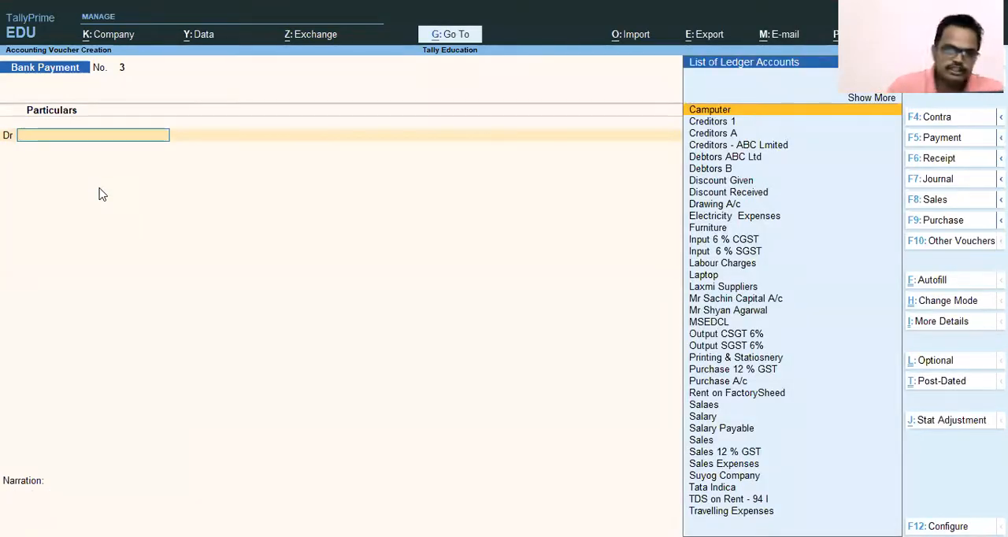
key(Escape)
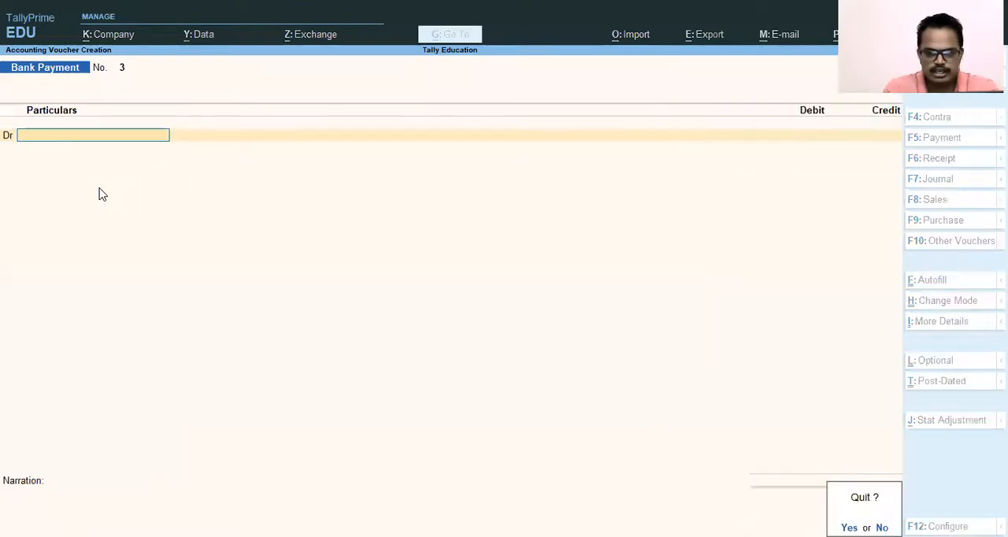
key(Return)
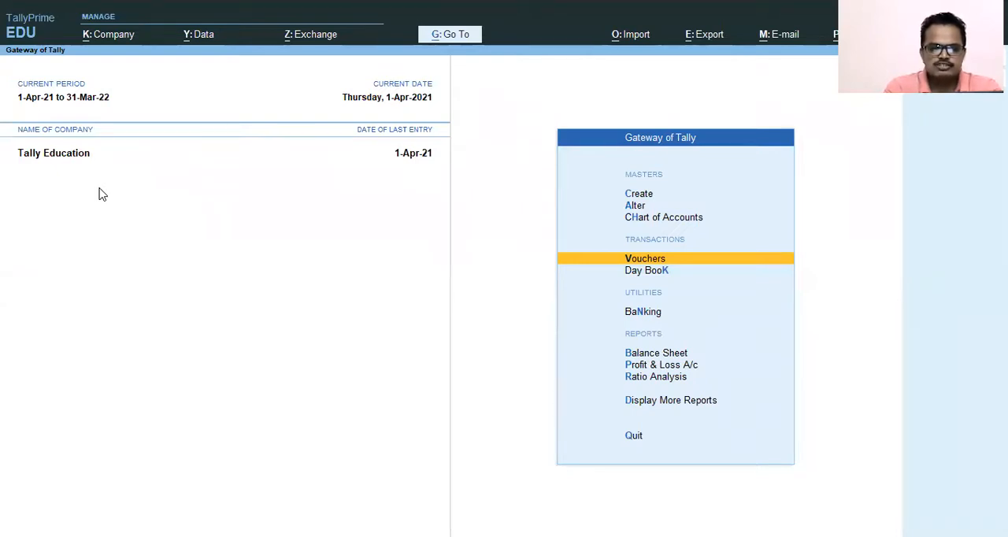
Step: Open the Balance Sheet and drill down into its Current Assets group
key(Down)
key(Down)
key(Down)
key(Down)
key(Up)
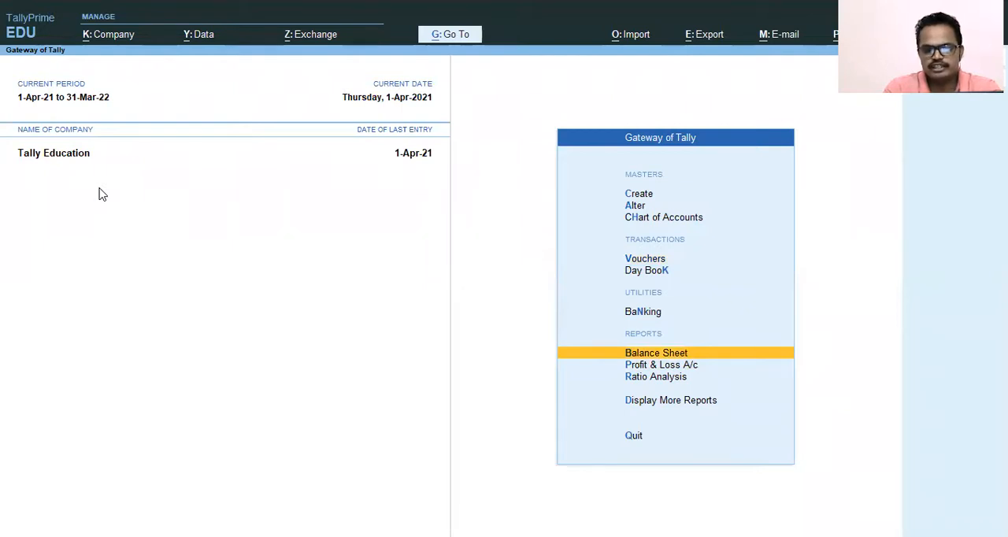
key(Return)
key(Down)
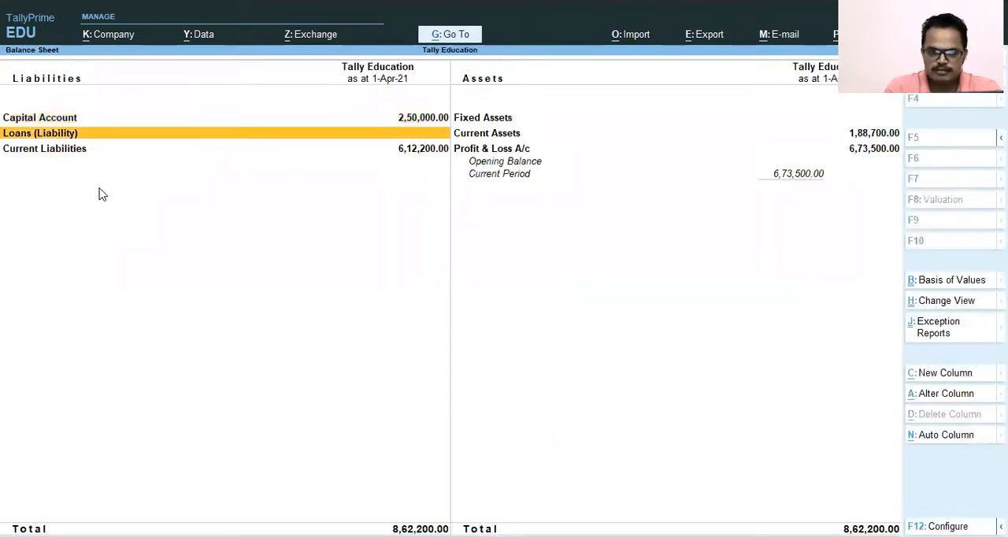
key(Right)
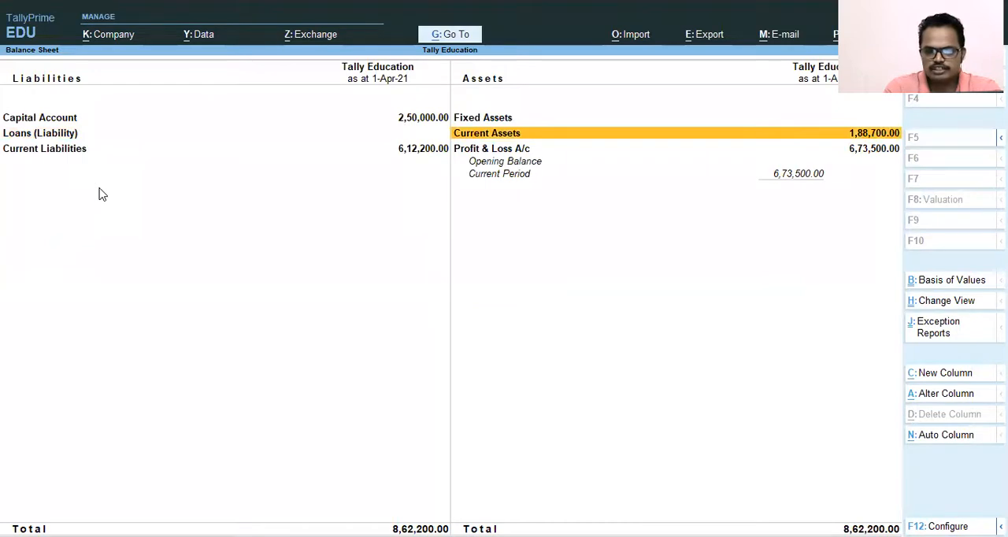
key(Return)
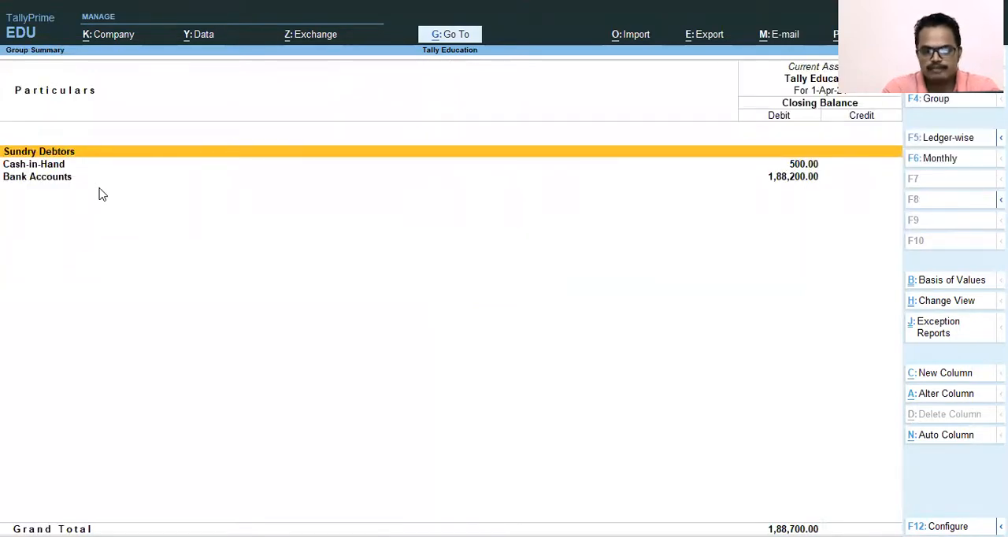
Step: Drill down through Bank Accounts to the monthly summary of the SBI Bank Ltd ledger
key(Down)
key(Down)
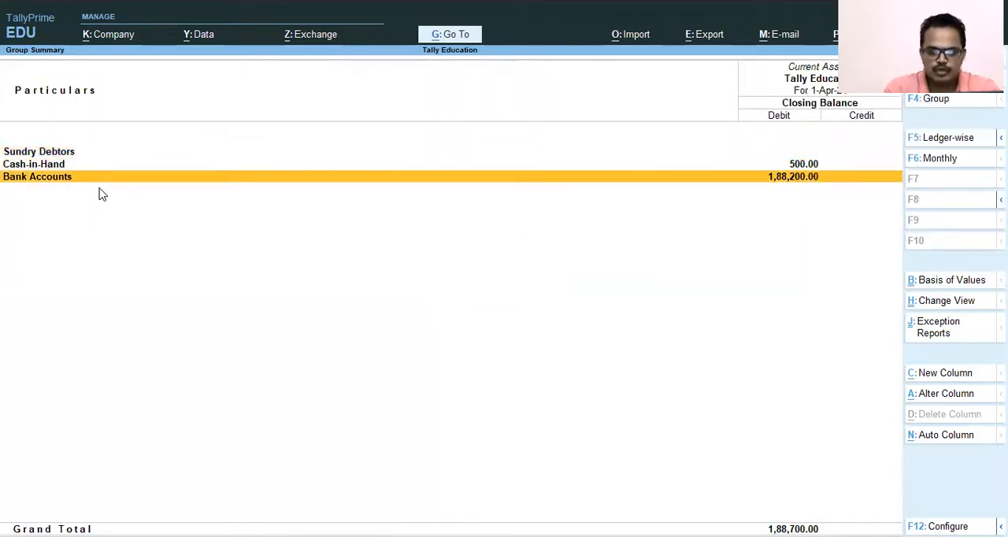
key(Return)
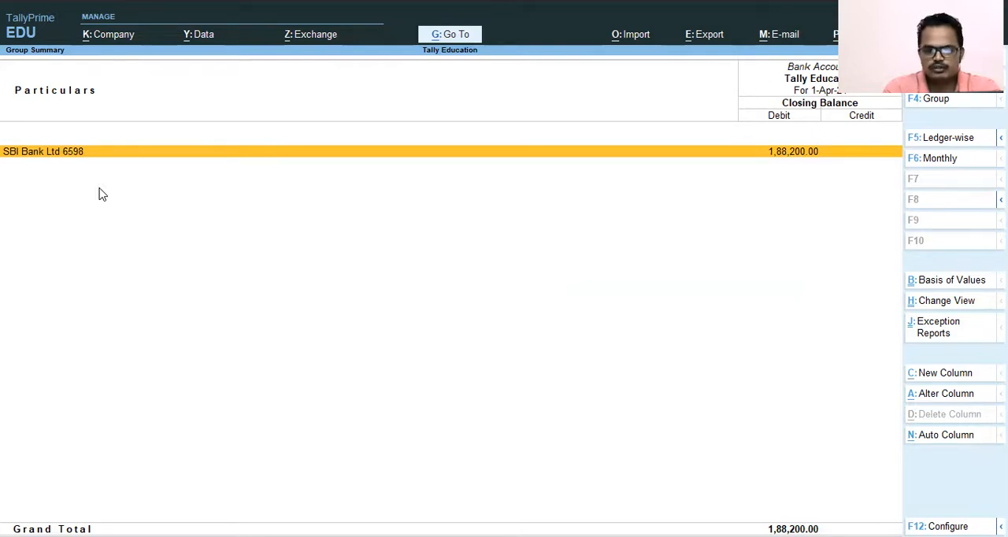
key(Return)
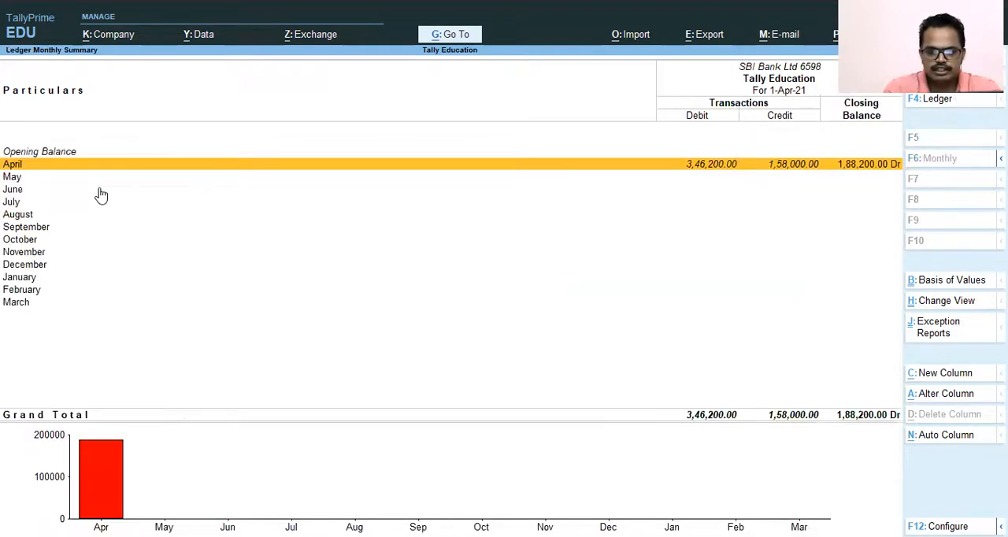
Step: Open the April vouchers of the SBI Bank Ltd ledger and examine the rent payee's Bank Payment entry
key(Down)
key(Down)
key(Up)
key(Up)
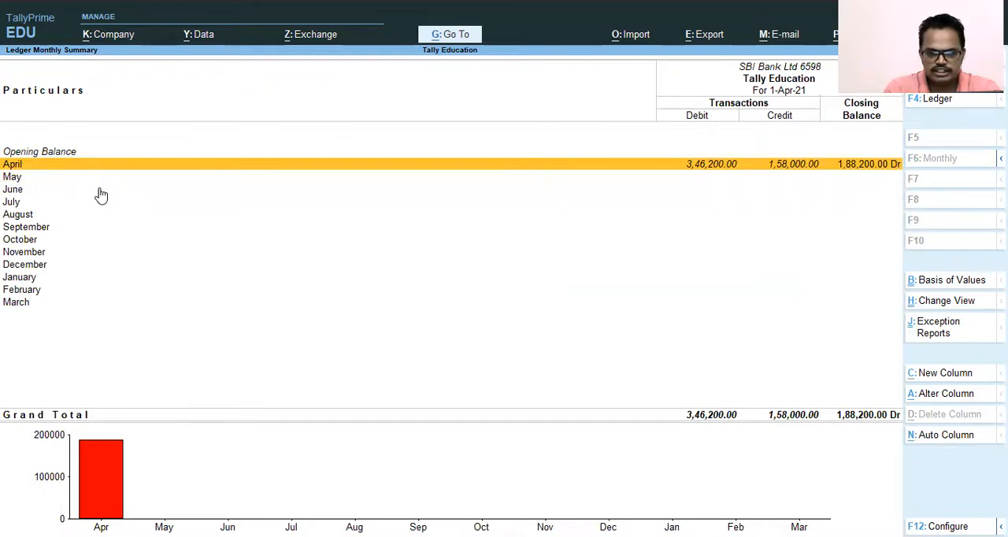
key(Return)
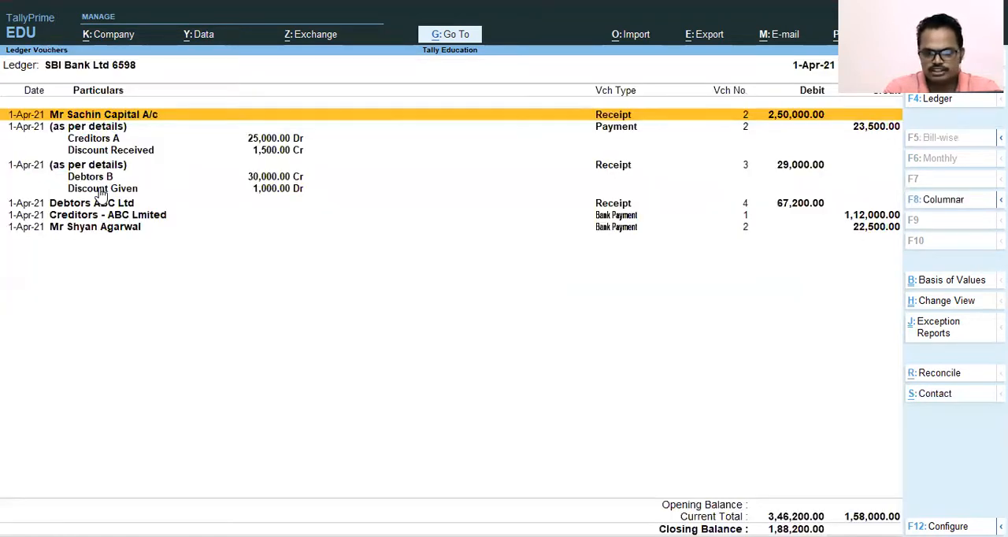
key(Down)
key(Down)
key(Down)
key(Down)
key(Down)
key(Down)
key(Down)
key(Down)
key(Down)
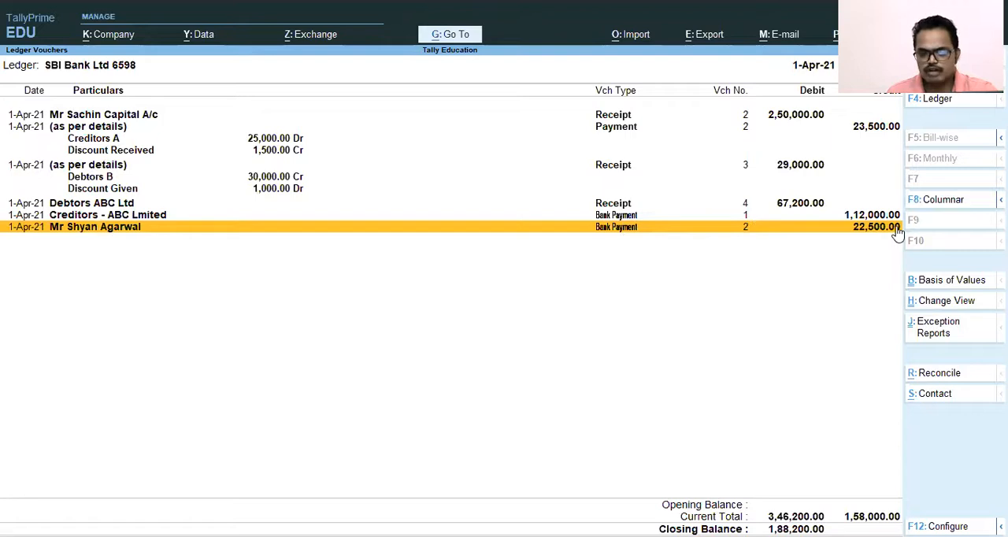
Step: Close the ledger and Balance Sheet reports and return to the Gateway of Tally without quitting the program
key(Escape)
key(Escape)
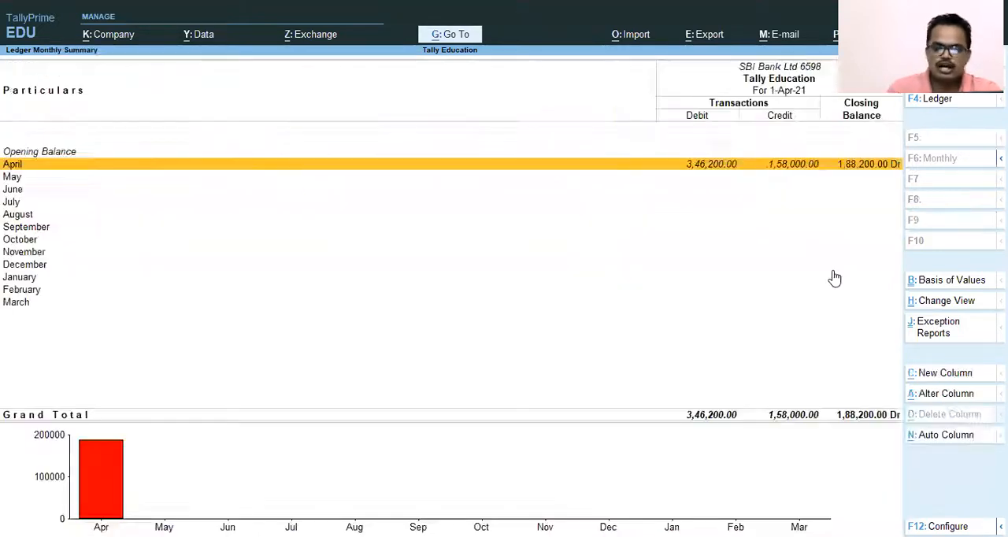
key(Escape)
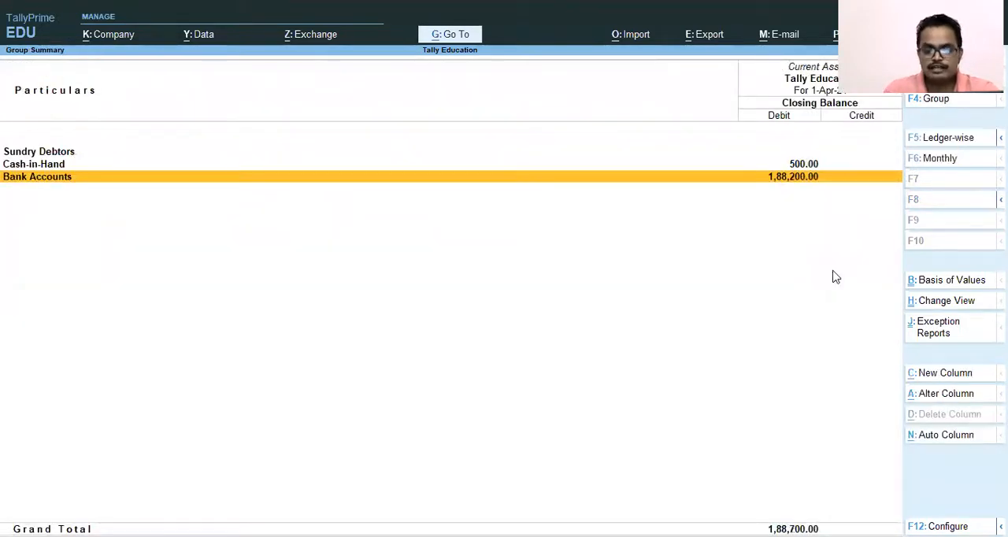
key(Escape)
key(Escape)
key(Escape)
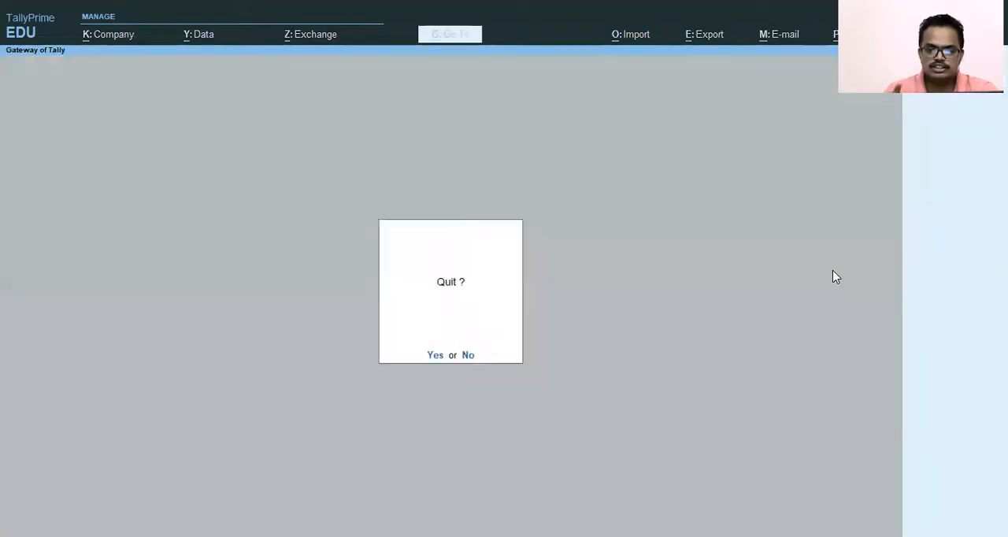
key(Escape)
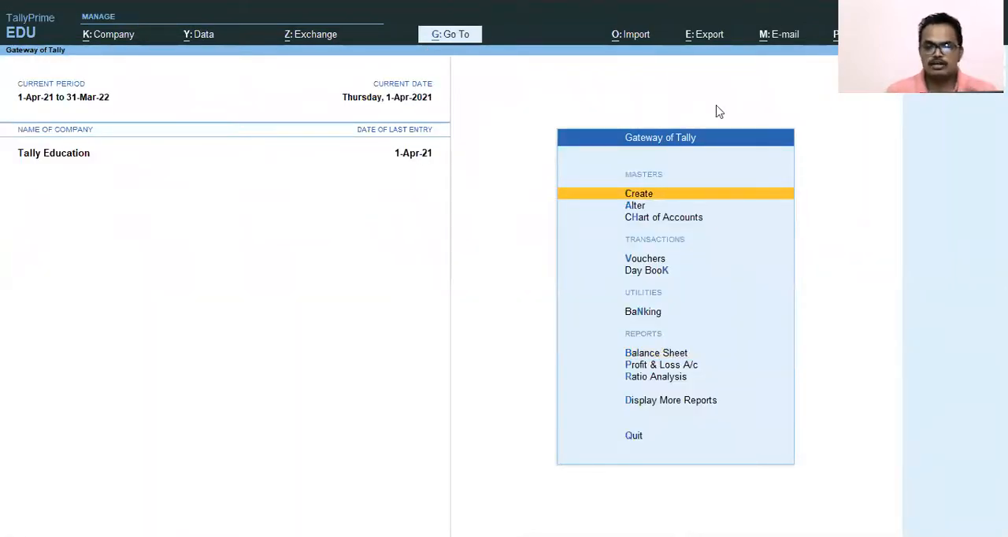